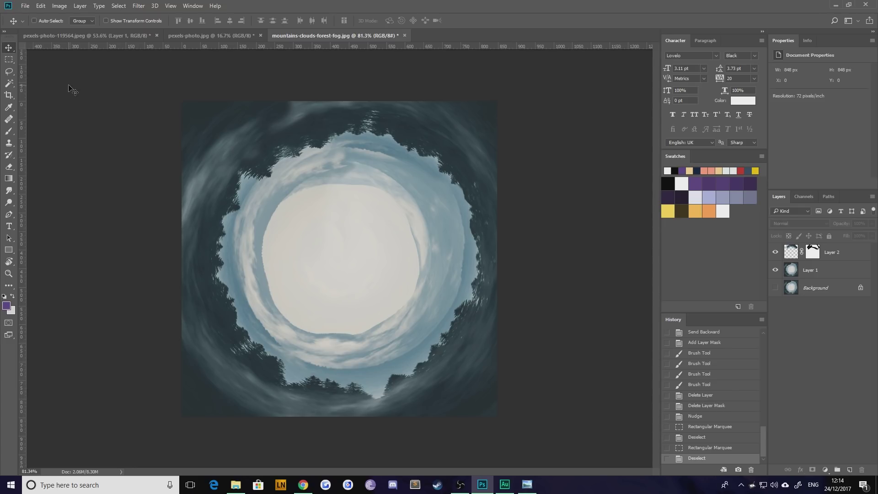
# Preview the source photos (forest fog, pexels-photo, sunset mountains) in the photo viewer, then close it.
pyautogui.click(236, 486)
pyautogui.moveTo(318, 47); pyautogui.dragTo(368, 66)
pyautogui.click(329, 245)
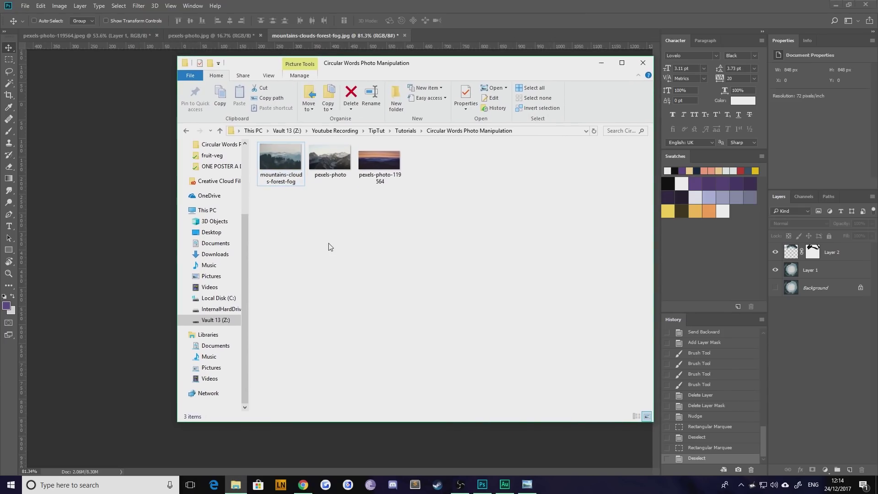
pyautogui.doubleClick(280, 155)
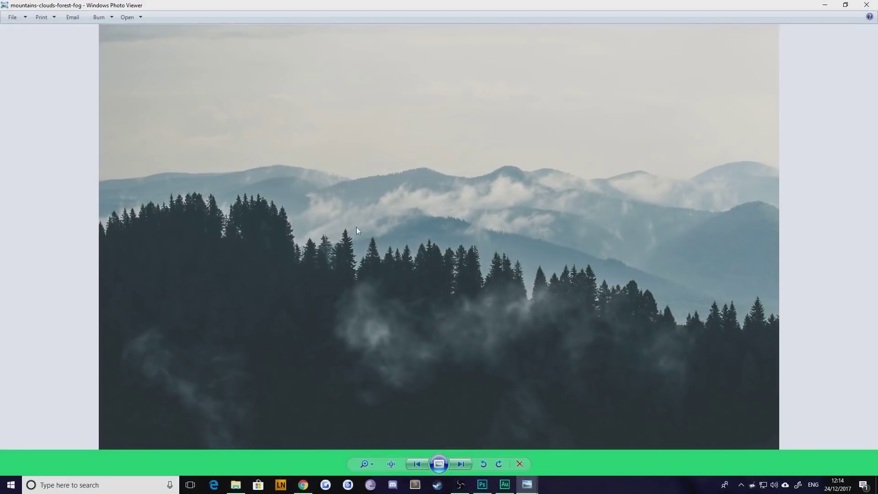
pyautogui.click(460, 465)
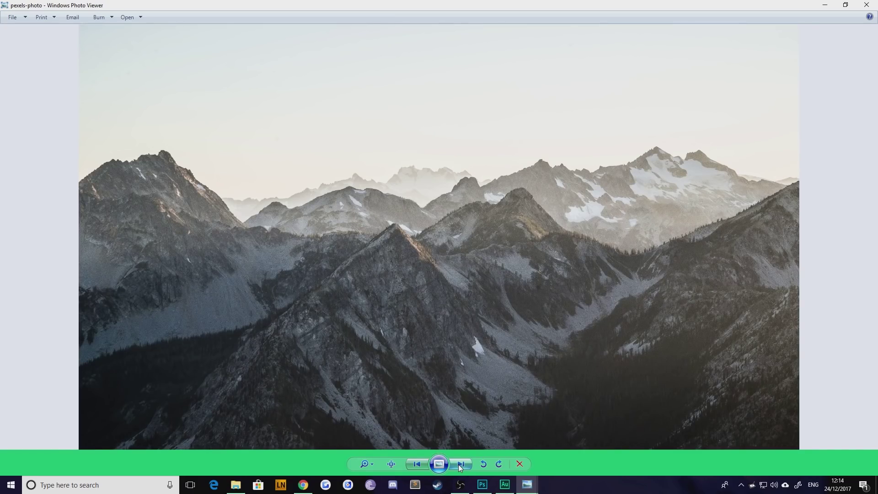
pyautogui.click(460, 465)
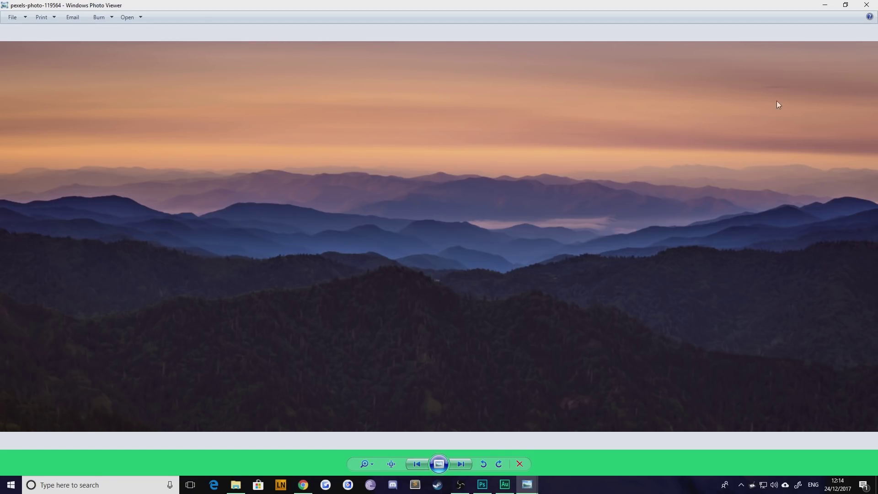
pyautogui.click(415, 463)
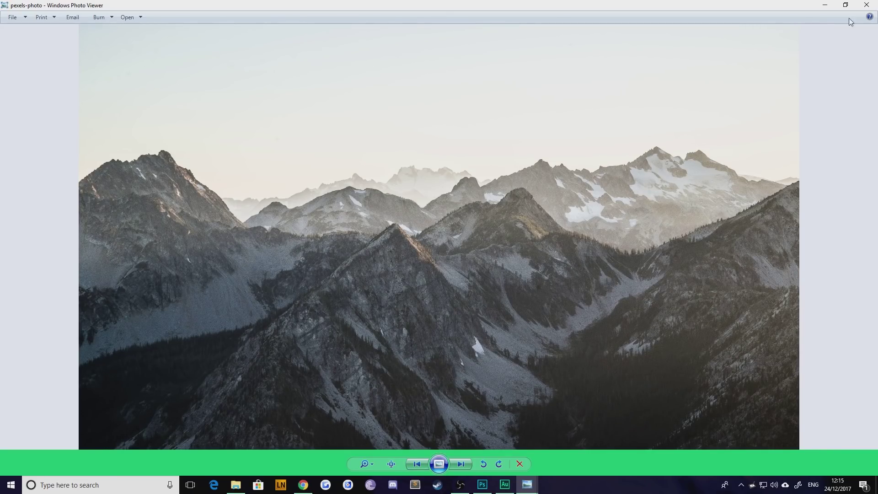
pyautogui.click(867, 4)
# Close pexels-photo-119564 without saving, then close the pexels-photo.jpg document too.
pyautogui.click(64, 37)
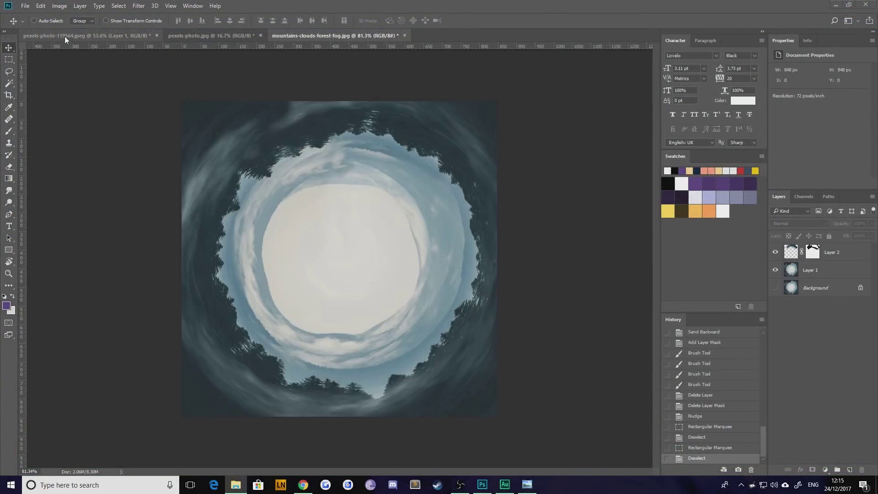
pyautogui.click(65, 36)
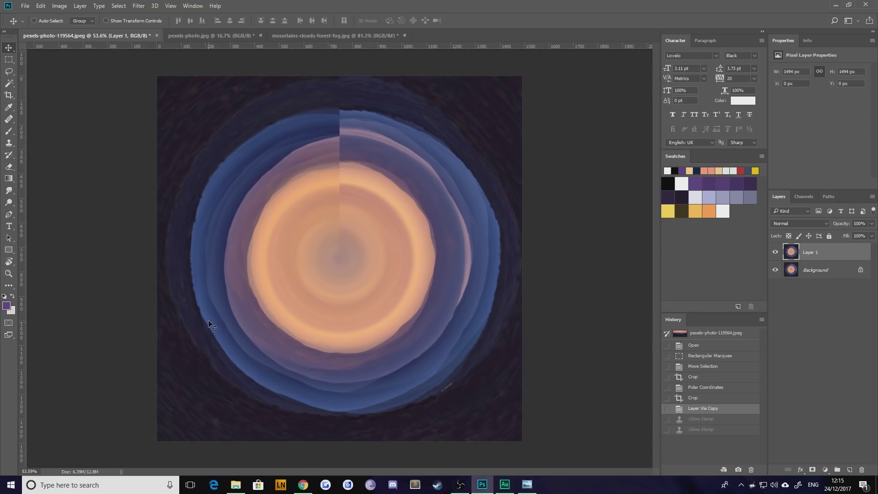
pyautogui.click(157, 35)
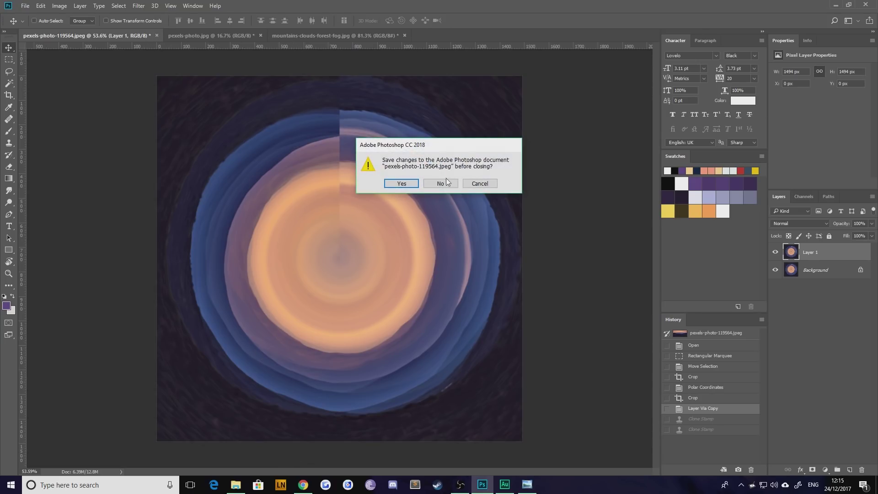
pyautogui.click(429, 181)
pyautogui.click(60, 35)
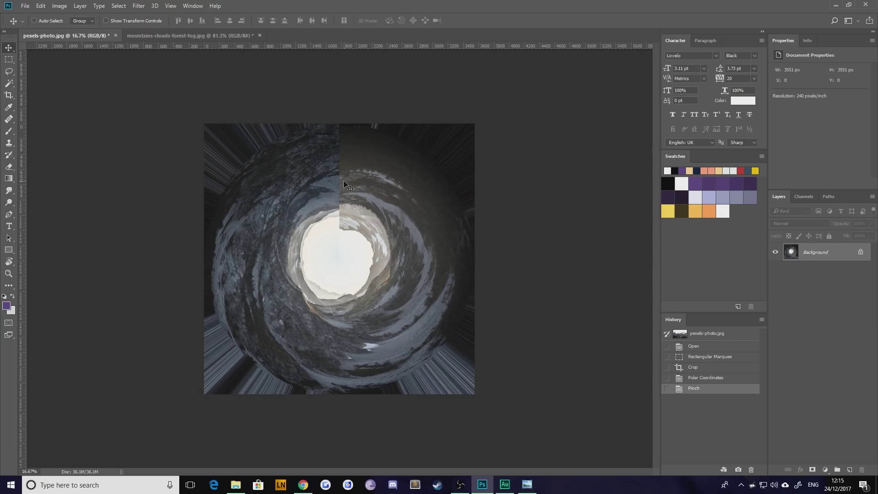
pyautogui.click(115, 35)
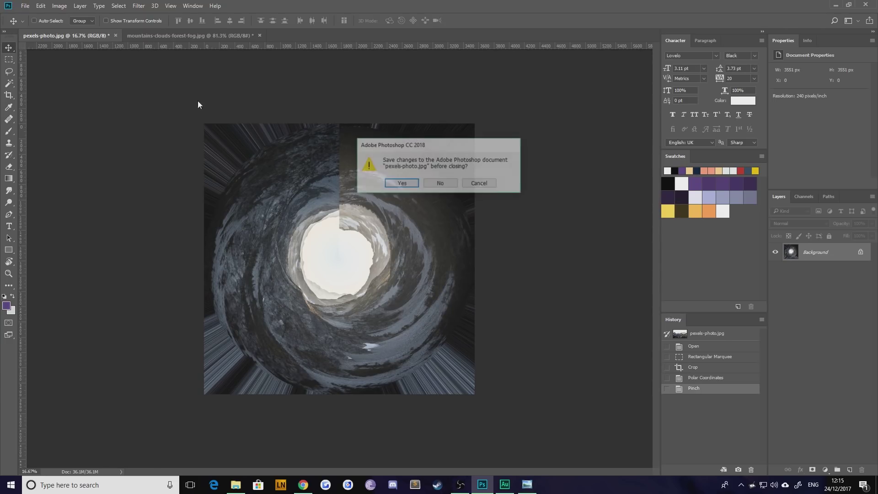
# Discard pexels-photo.jpg changes, then hide Layers 1 and 2 to view the Background seam.
pyautogui.click(440, 183)
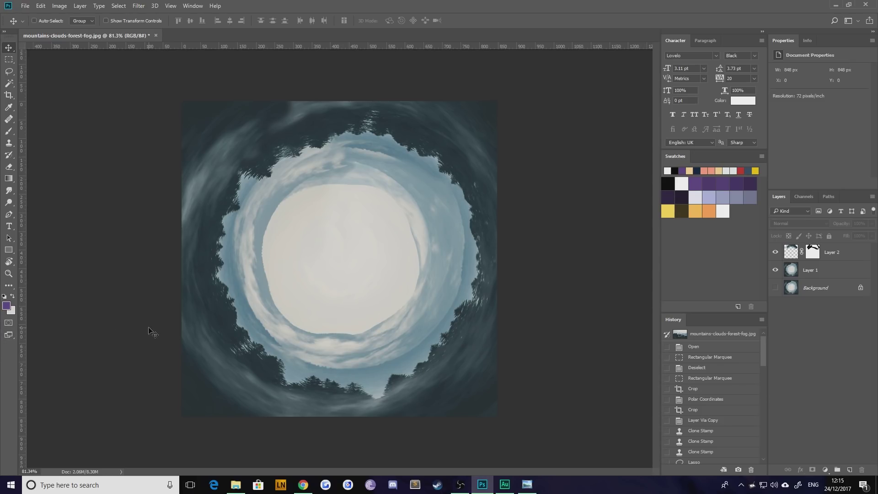
pyautogui.click(776, 252)
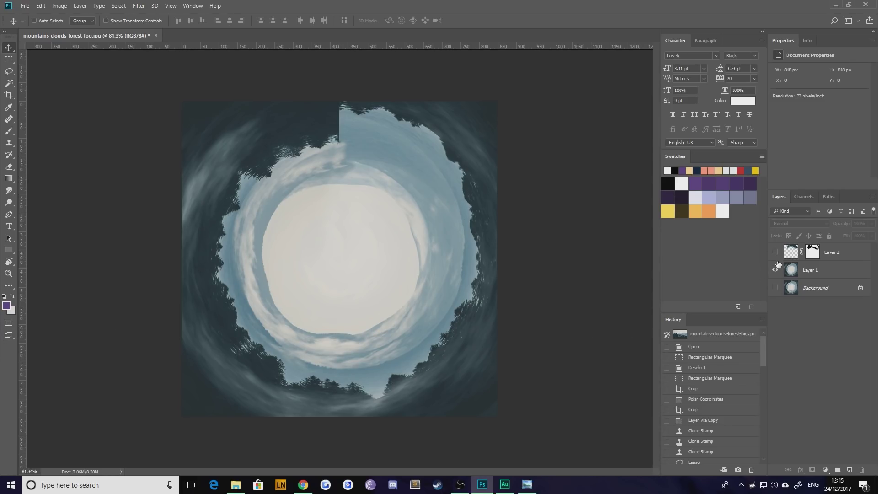
pyautogui.click(776, 270)
pyautogui.click(775, 288)
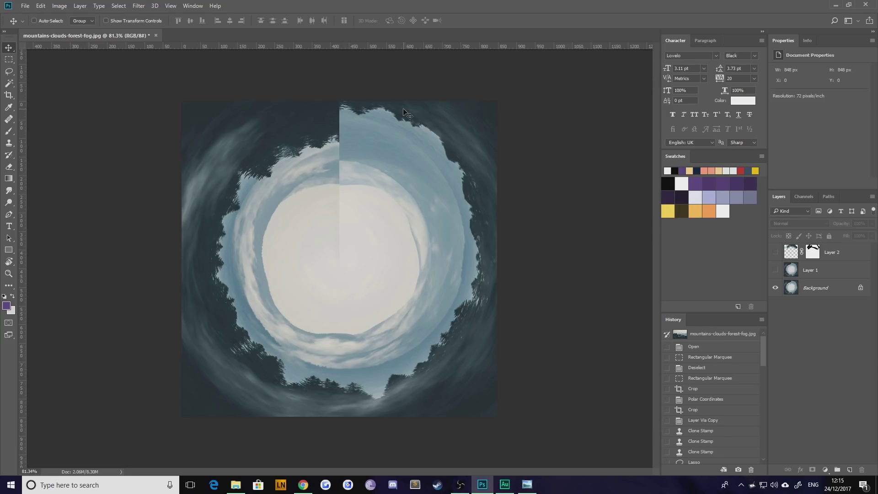
# Turn Layers 1 and 2 back on and close the vortex document without saving.
pyautogui.click(776, 270)
pyautogui.click(775, 252)
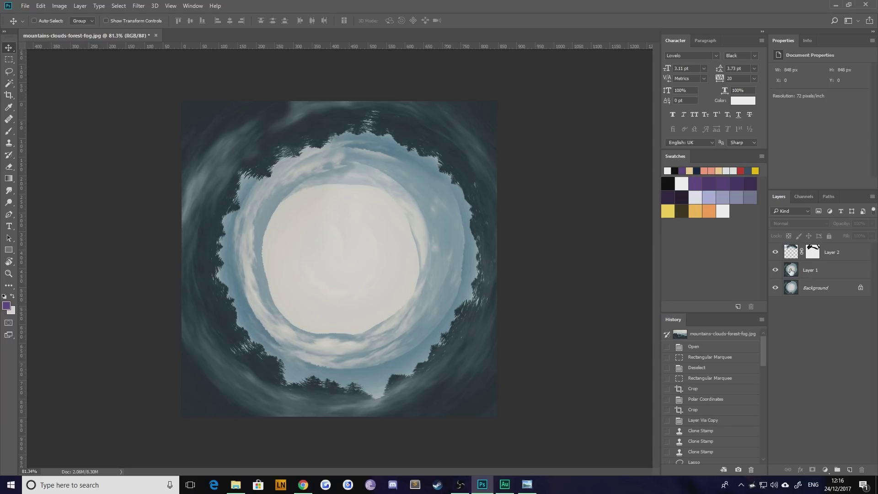
pyautogui.click(156, 35)
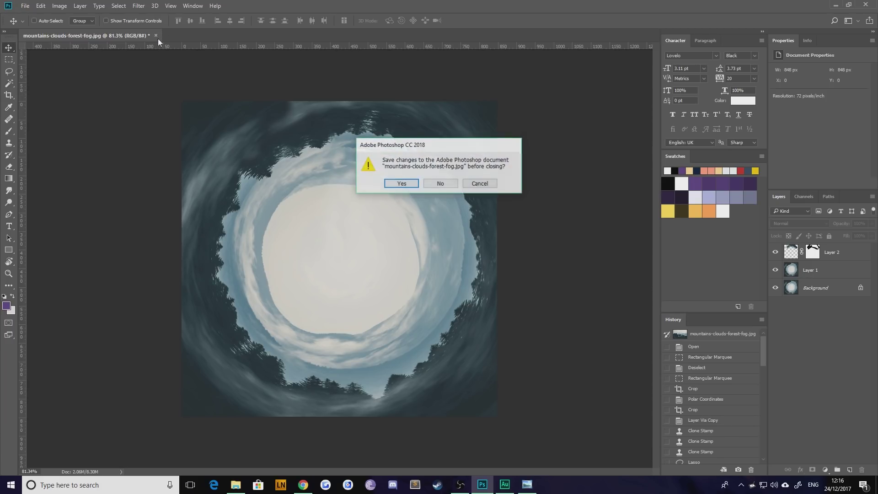
pyautogui.click(433, 184)
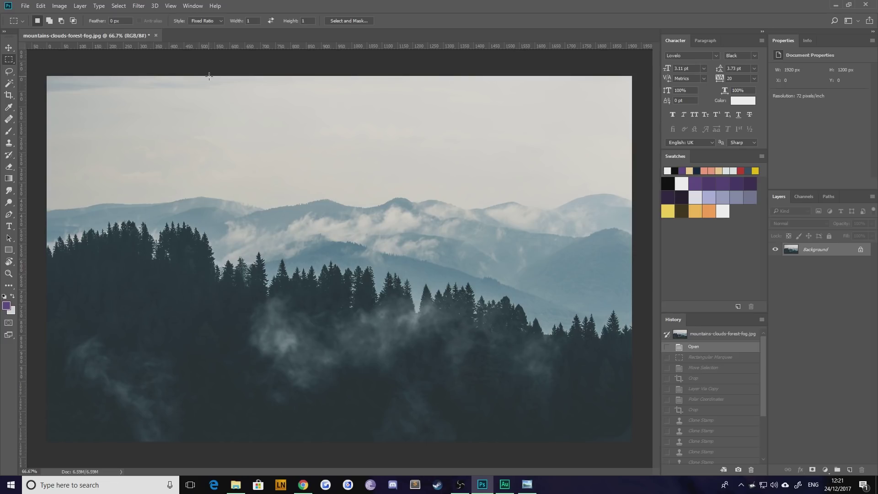
# Drag a full-height 1:1 square selection and shift it about 10 px left.
pyautogui.moveTo(215, 76); pyautogui.dragTo(616, 459)
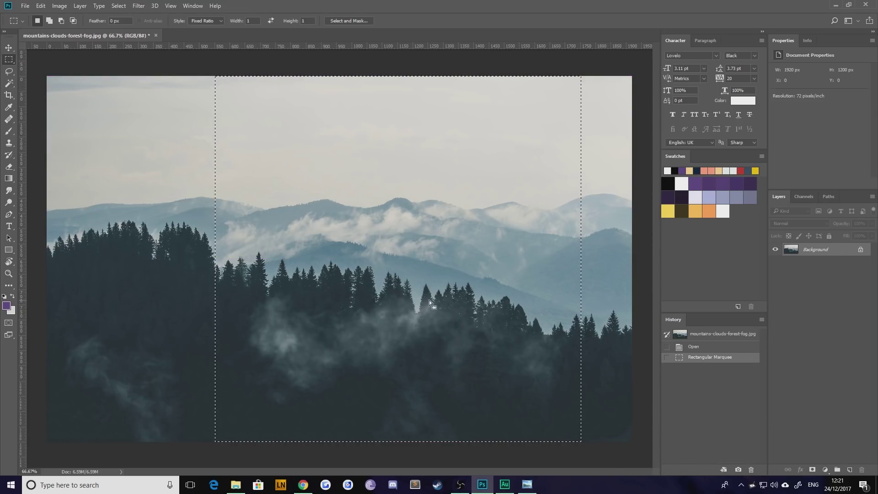
pyautogui.moveTo(408, 297); pyautogui.dragTo(408, 301)
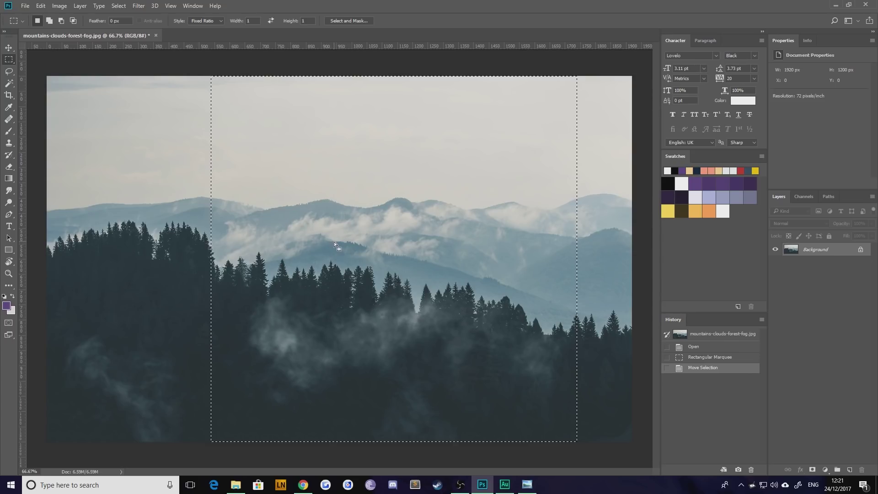
pyautogui.moveTo(344, 244); pyautogui.dragTo(338, 244)
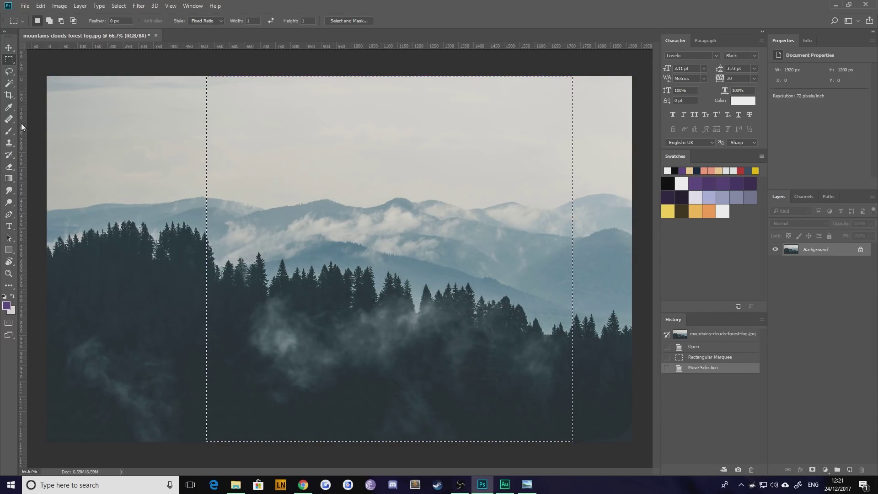
# Undo a stray rectangle shape along the ridge and settle the square selection in place.
pyautogui.click(9, 250)
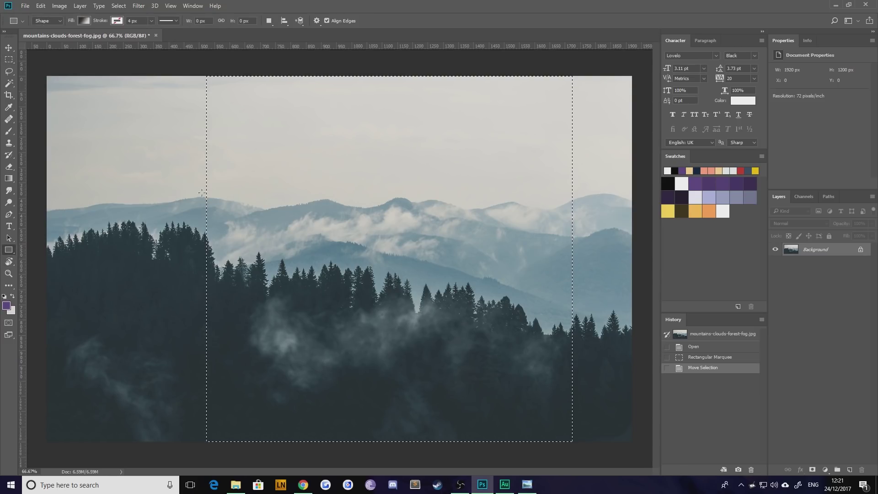
pyautogui.moveTo(200, 196); pyautogui.dragTo(586, 190)
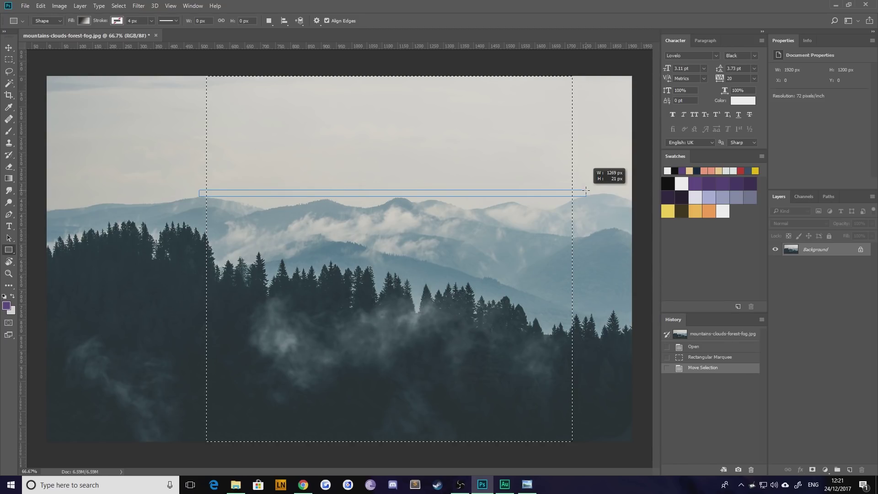
pyautogui.moveTo(586, 190); pyautogui.dragTo(585, 191)
pyautogui.hotkey('ctrl', 'z')
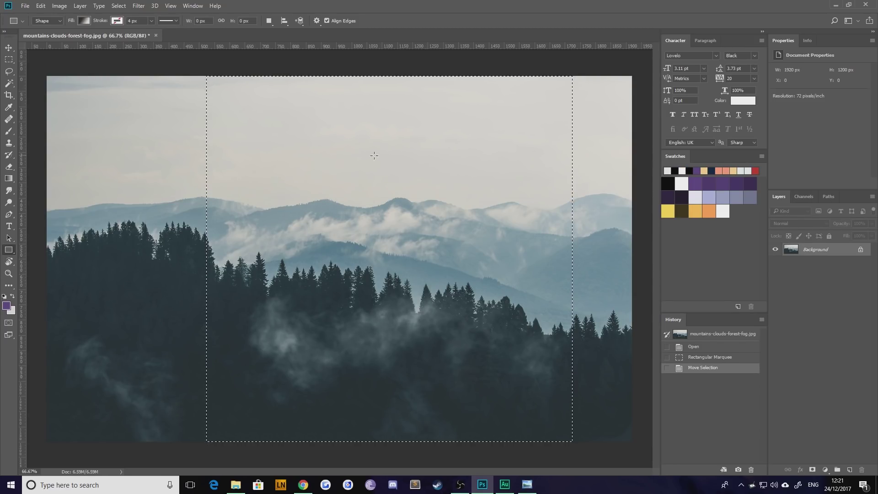
pyautogui.click(9, 60)
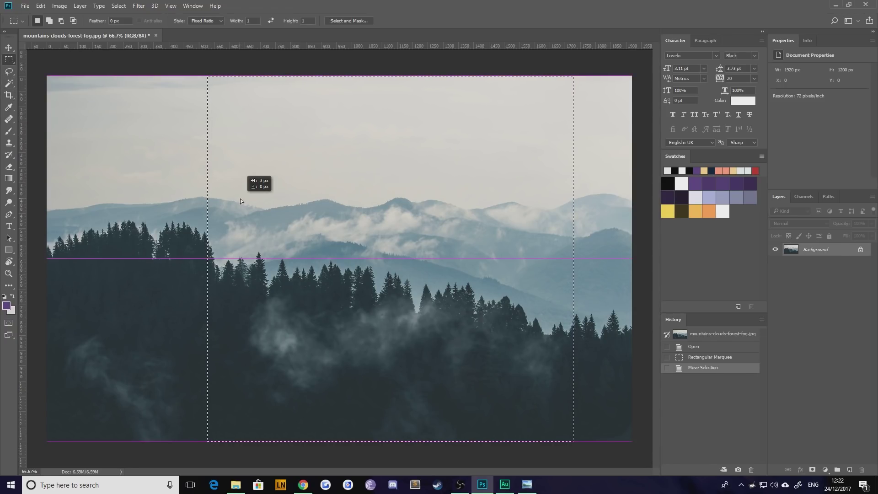
pyautogui.moveTo(240, 200); pyautogui.dragTo(241, 200)
# Crop the photo to the 1200×1200 square selection and duplicate it onto Layer 1 with Ctrl+J.
pyautogui.click(8, 95)
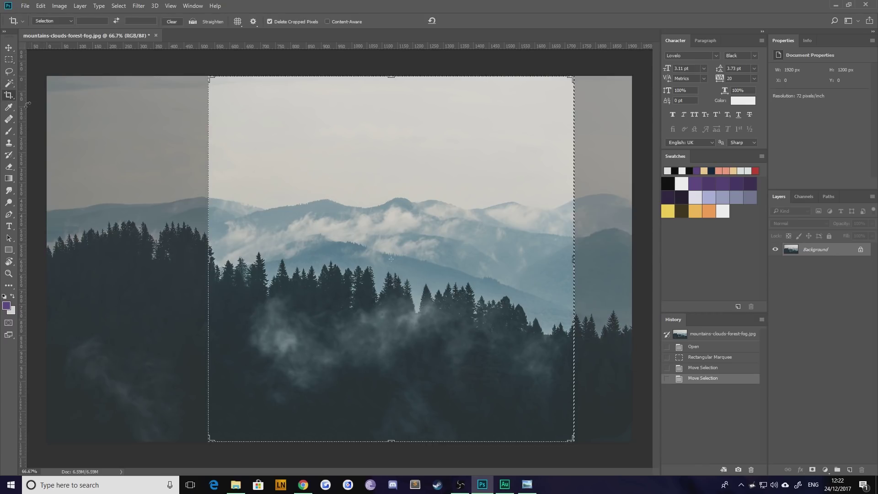
pyautogui.doubleClick(275, 180)
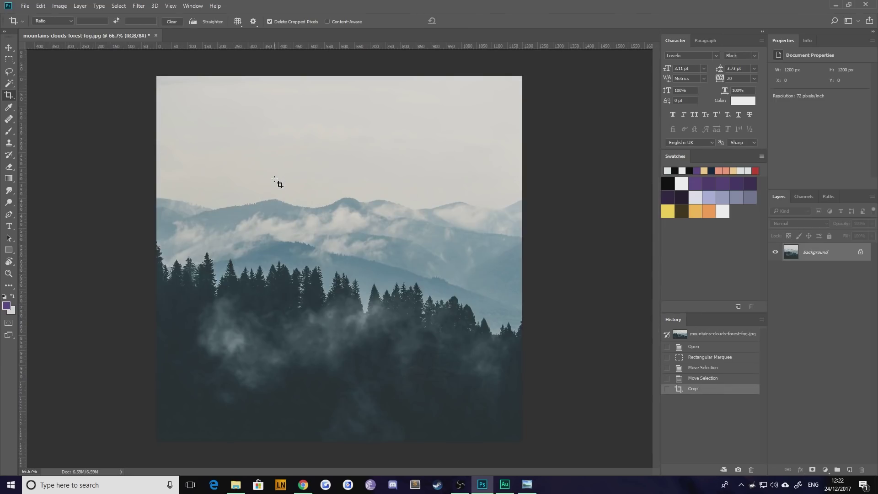
pyautogui.click(9, 47)
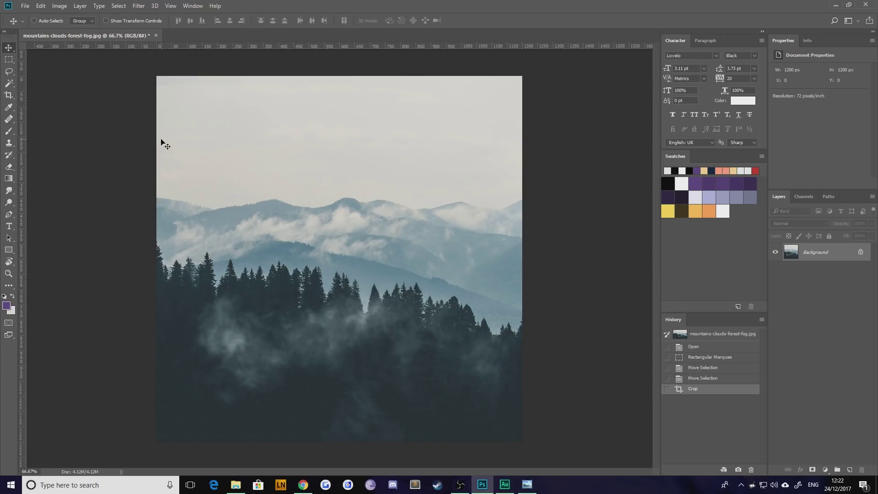
pyautogui.hotkey('ctrl', 'j')
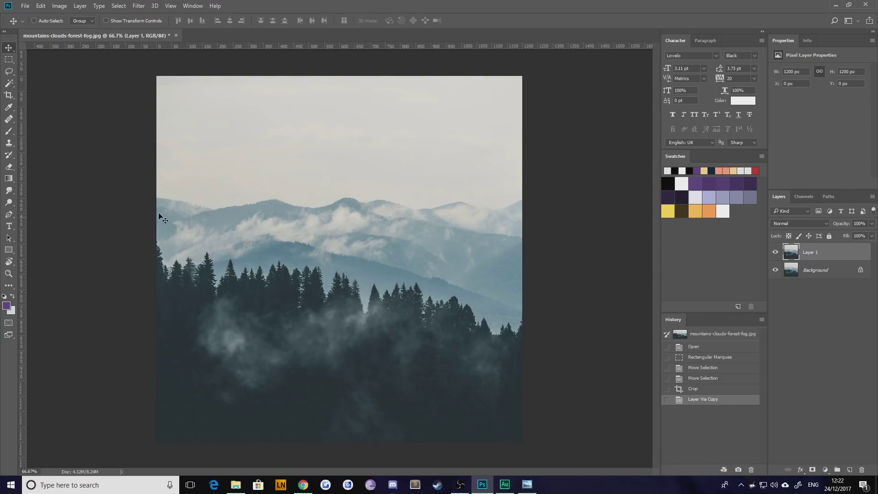
# Apply Polar Coordinates, Rectangular to Polar, to Layer 1 after zooming the preview out.
pyautogui.click(118, 6)
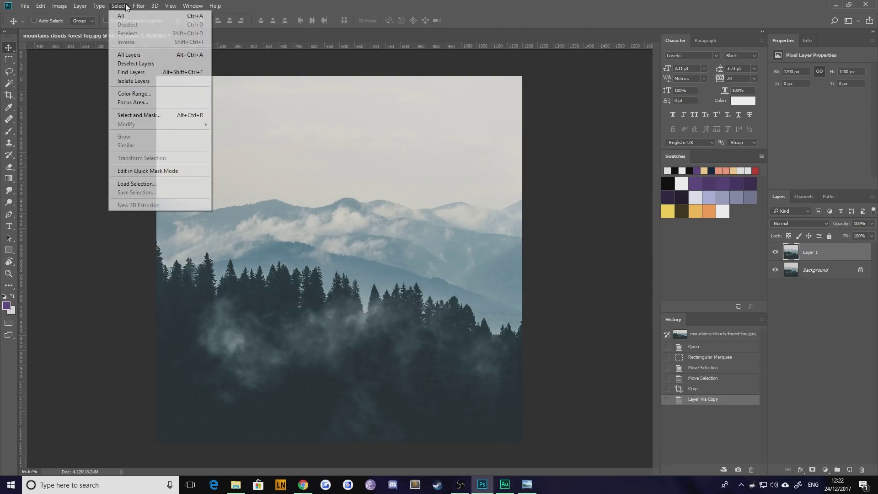
pyautogui.moveTo(135, 6)
pyautogui.moveTo(170, 124)
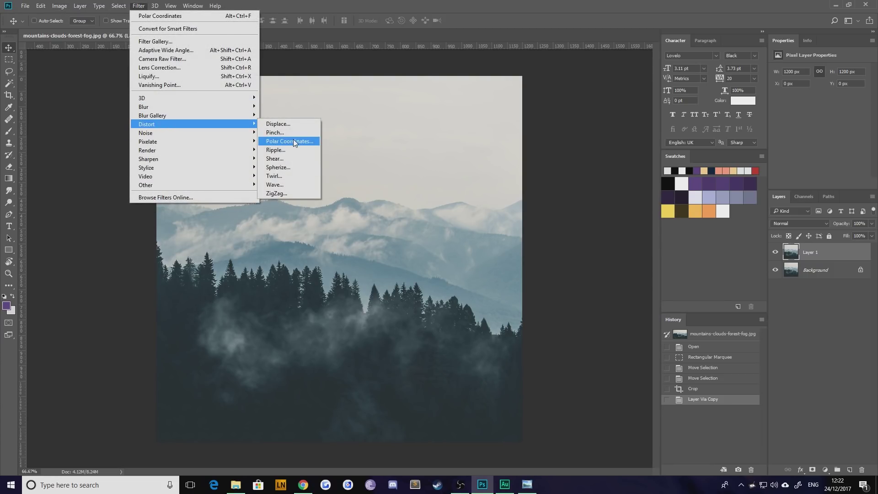
pyautogui.click(294, 140)
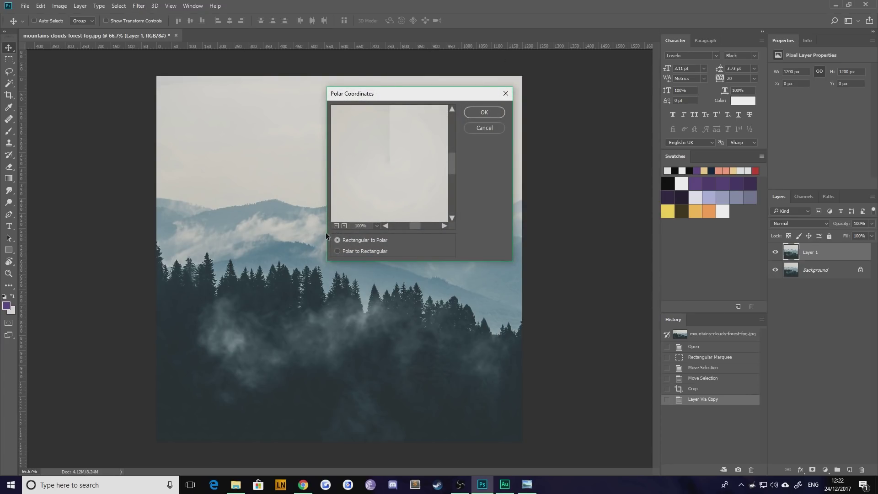
pyautogui.click(337, 225)
pyautogui.click(336, 226)
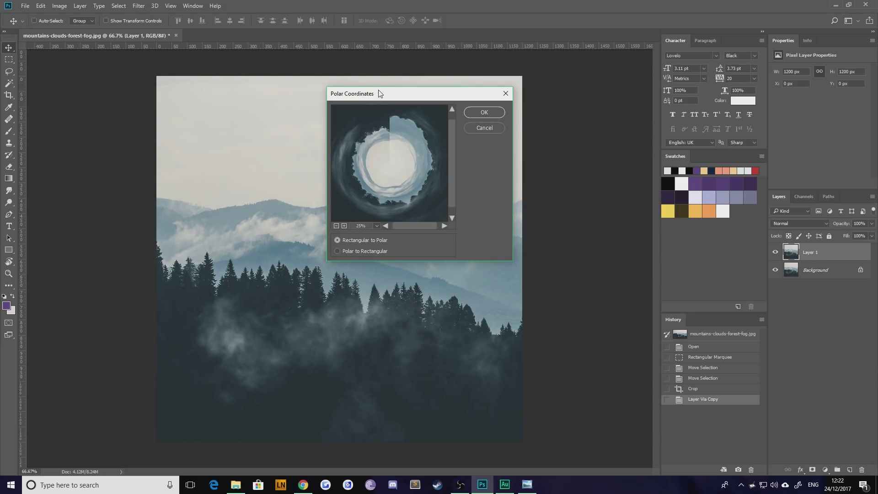
pyautogui.moveTo(379, 93); pyautogui.dragTo(473, 72)
pyautogui.click(433, 204)
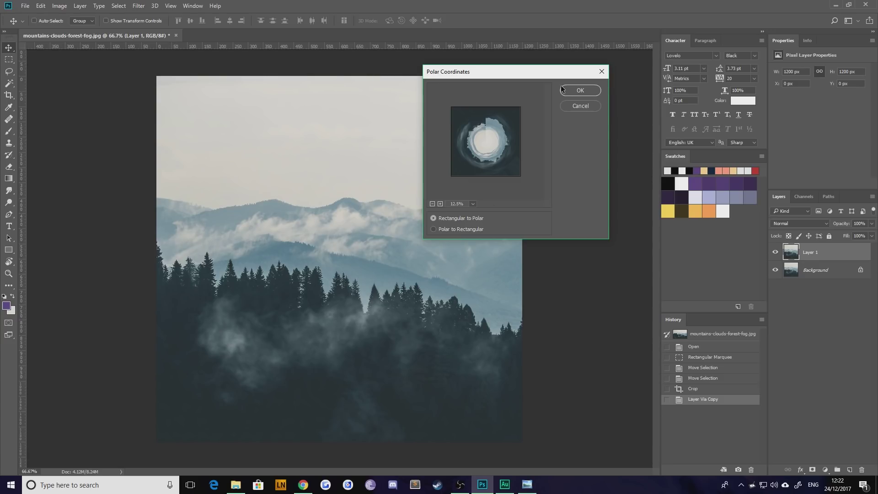
pyautogui.click(579, 90)
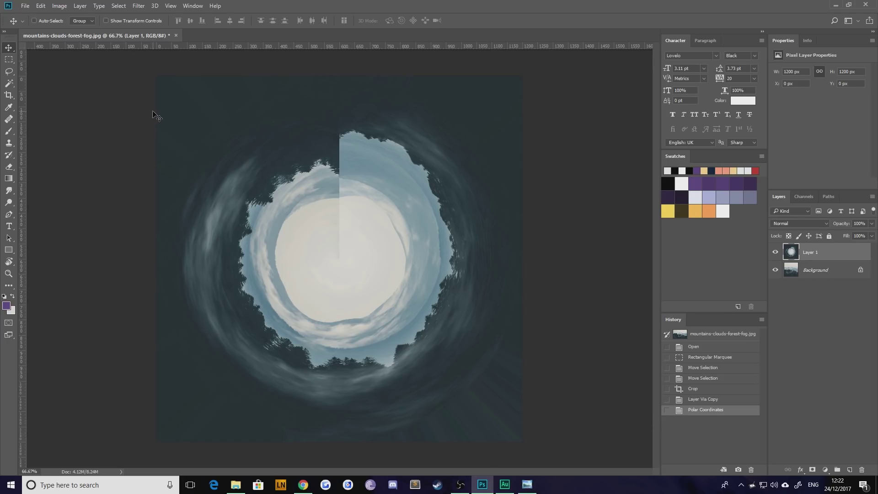
# Crop tightly around the vortex to an 837 × 837 px square.
pyautogui.click(7, 95)
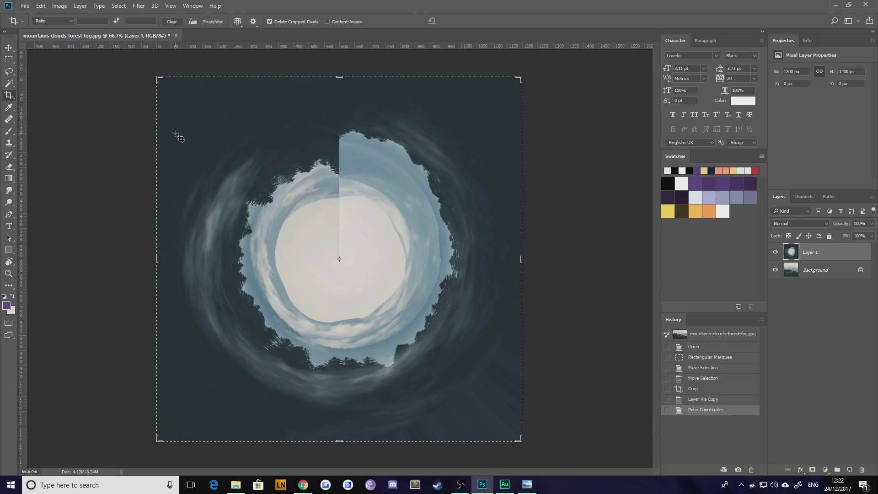
pyautogui.moveTo(155, 78); pyautogui.dragTo(203, 141)
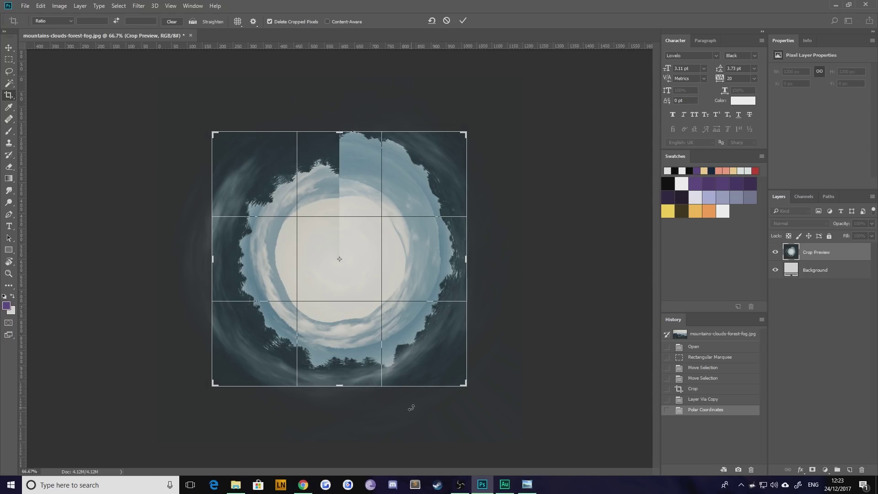
pyautogui.press('Return')
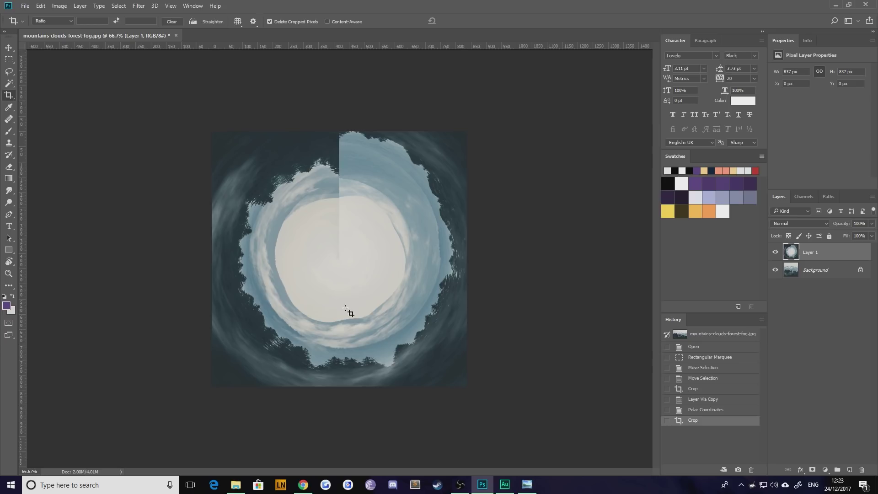
# Open the Pinch filter from Filter > Distort, starting at 50% Amount.
pyautogui.click(137, 5)
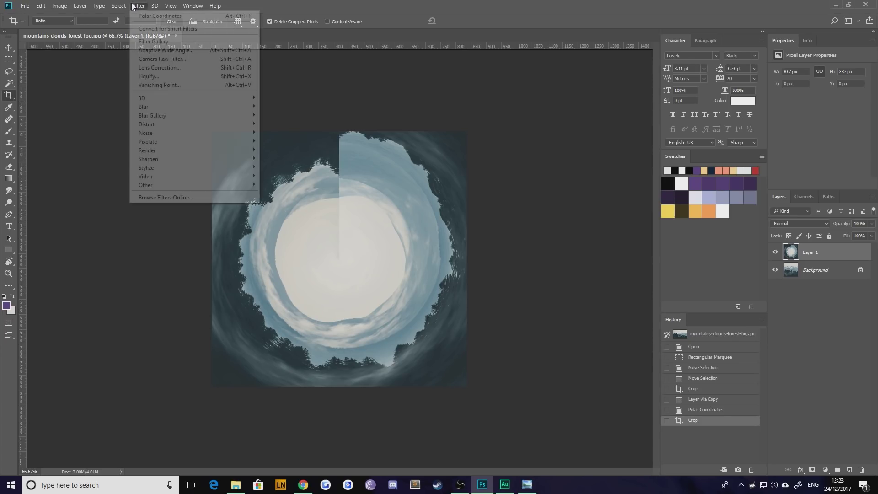
pyautogui.moveTo(160, 125)
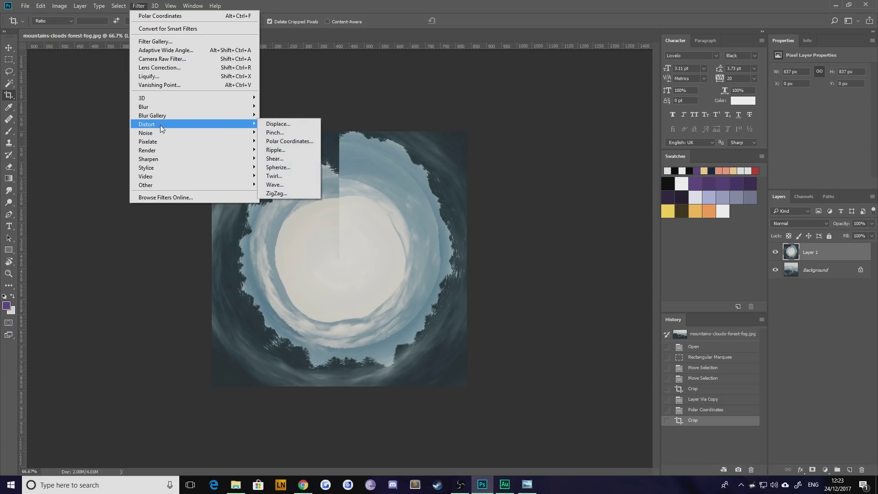
pyautogui.click(280, 133)
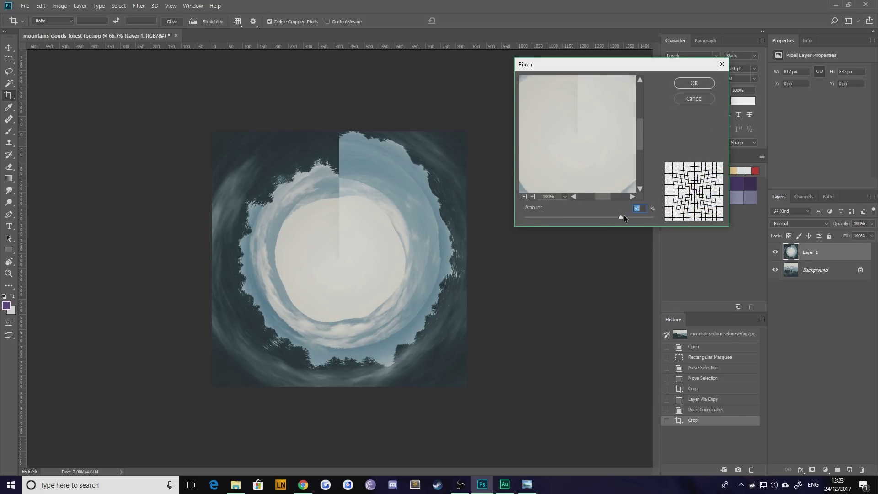
# Apply Pinch to Layer 1 with an adjusted Amount, previewing the whole vortex zoomed out.
pyautogui.click(524, 196)
pyautogui.click(524, 197)
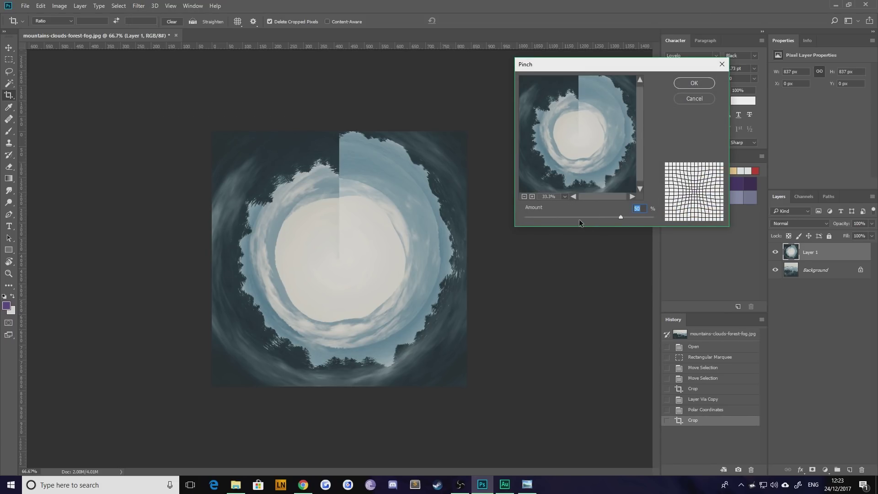
pyautogui.moveTo(580, 218); pyautogui.dragTo(617, 230)
pyautogui.click(692, 83)
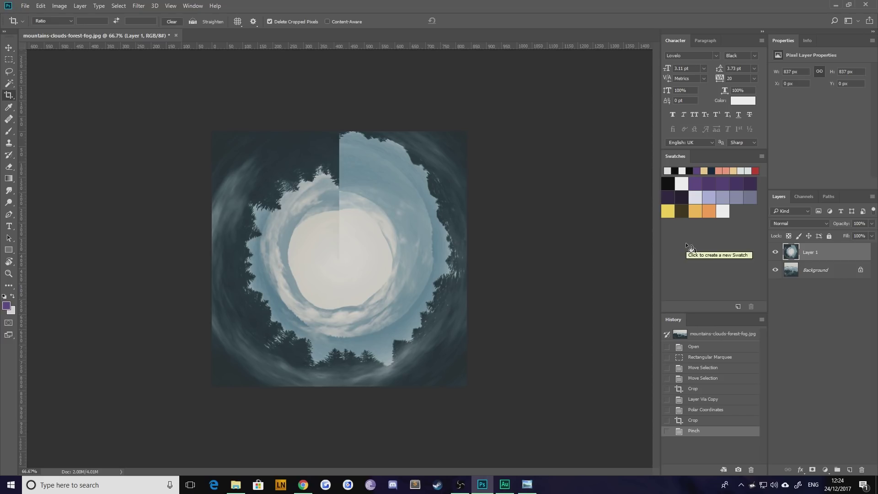
# Duplicate the pinched vortex as Layer 1 copy and zoom in.
pyautogui.hotkey('ctrl', 'j')
pyautogui.scroll(5, 383, 303)
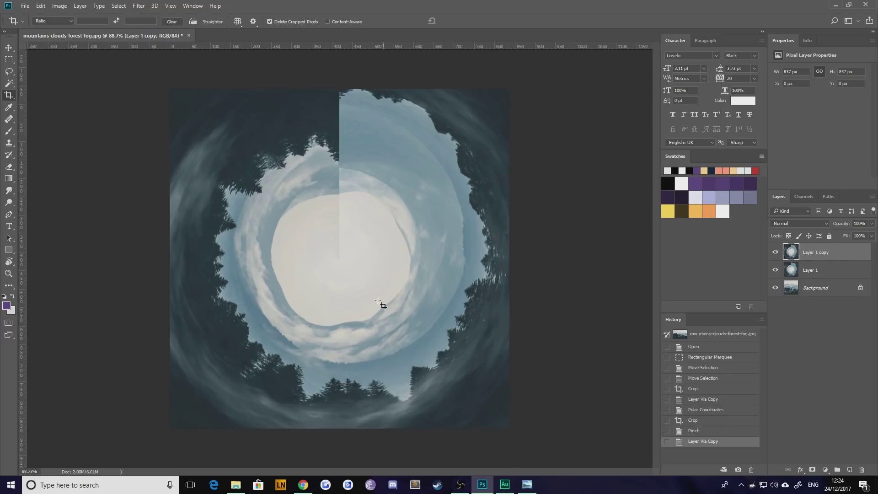
pyautogui.scroll(2, 344, 309)
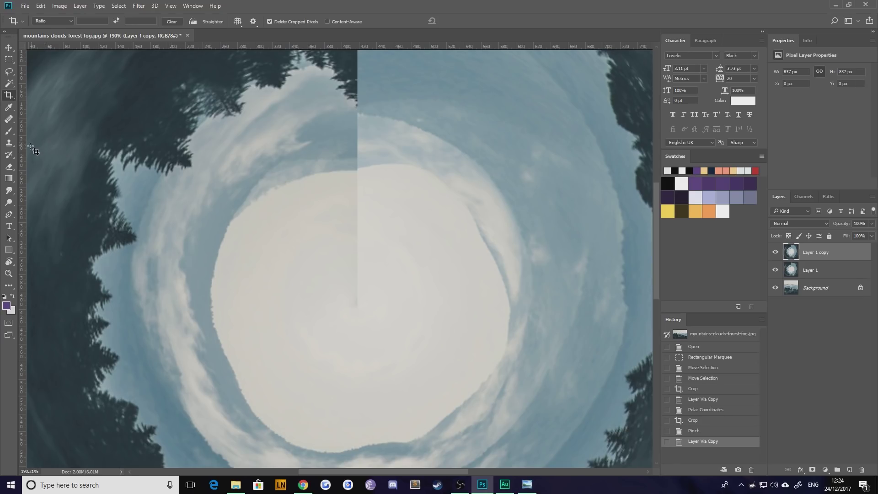
# Try an enlarged Clone Stamp stroke of tree texture, undo it, and shrink the brush to 40.
pyautogui.click(10, 146)
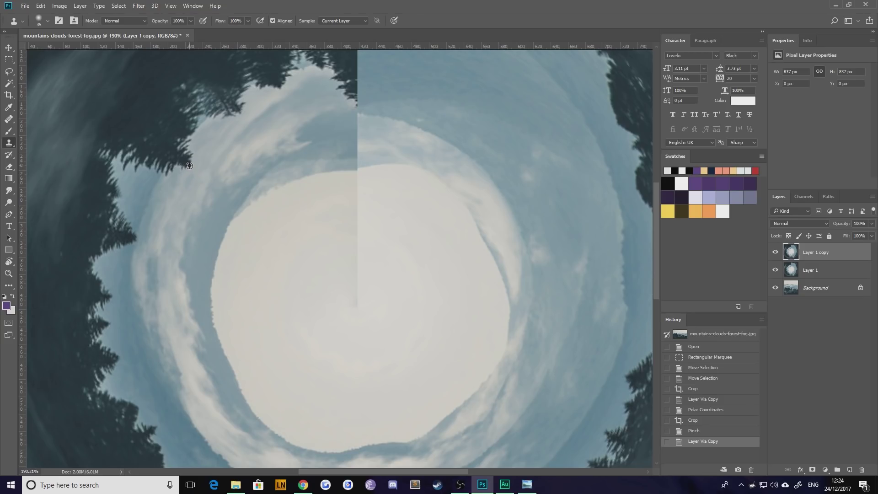
pyautogui.press(']')
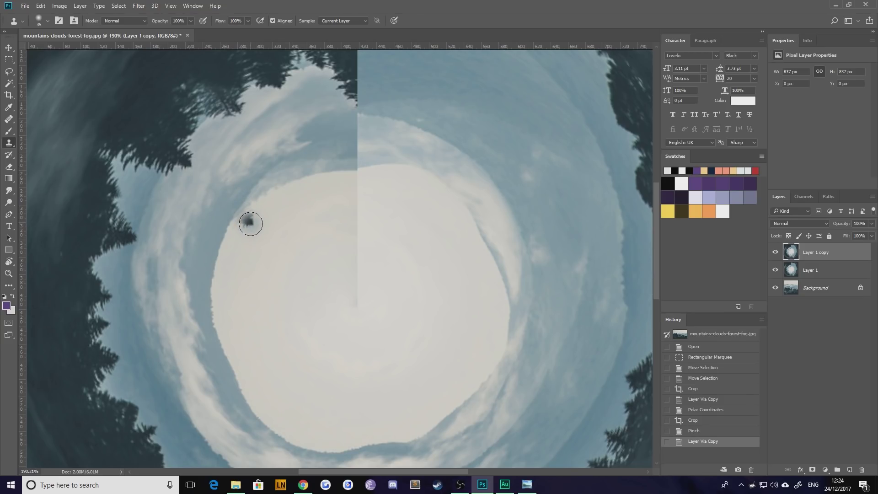
pyautogui.press(']')
pyautogui.press(']')
pyautogui.press(']')
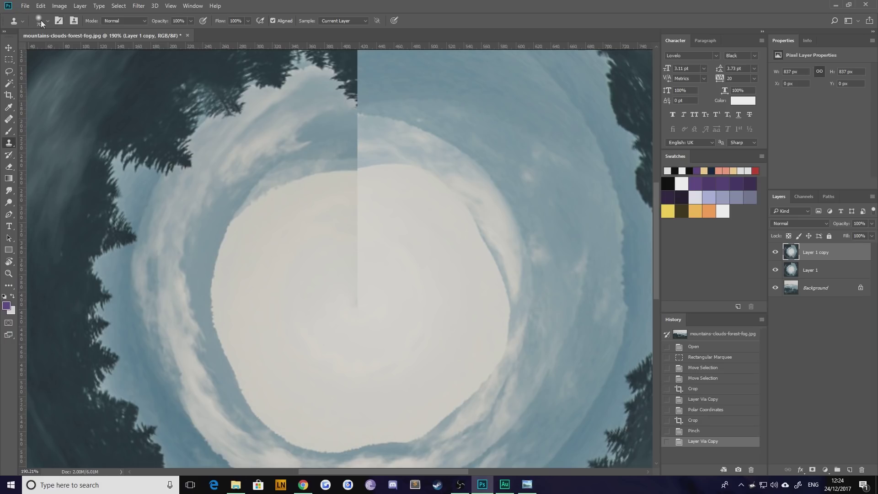
pyautogui.press(']')
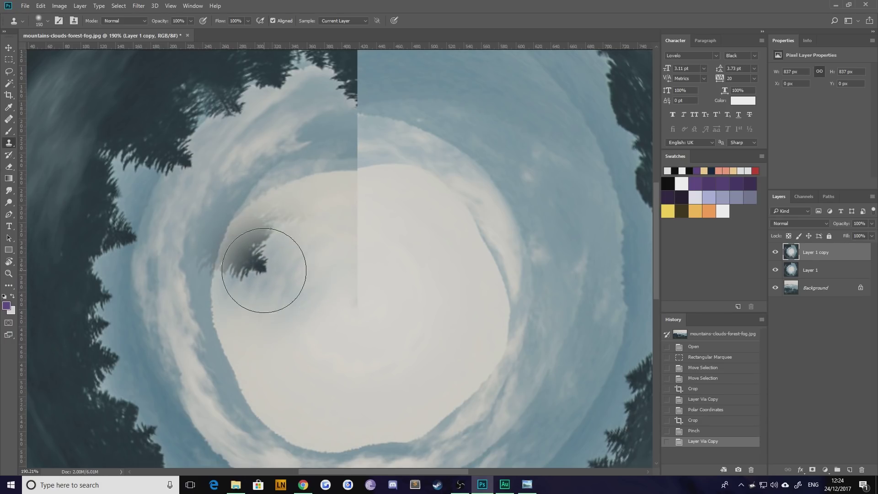
pyautogui.moveTo(265, 269)
pyautogui.mouseDown()
pyautogui.moveTo(291, 175)
pyautogui.moveTo(251, 249)
pyautogui.moveTo(163, 297)
pyautogui.moveTo(168, 224)
pyautogui.moveTo(140, 158)
pyautogui.moveTo(121, 167)
pyautogui.moveTo(83, 146)
pyautogui.mouseUp()
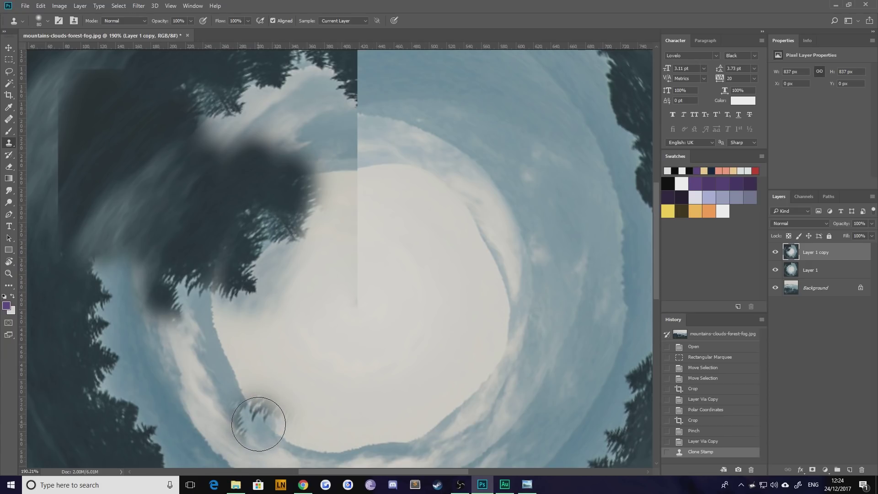
pyautogui.hotkey('ctrl', 'z')
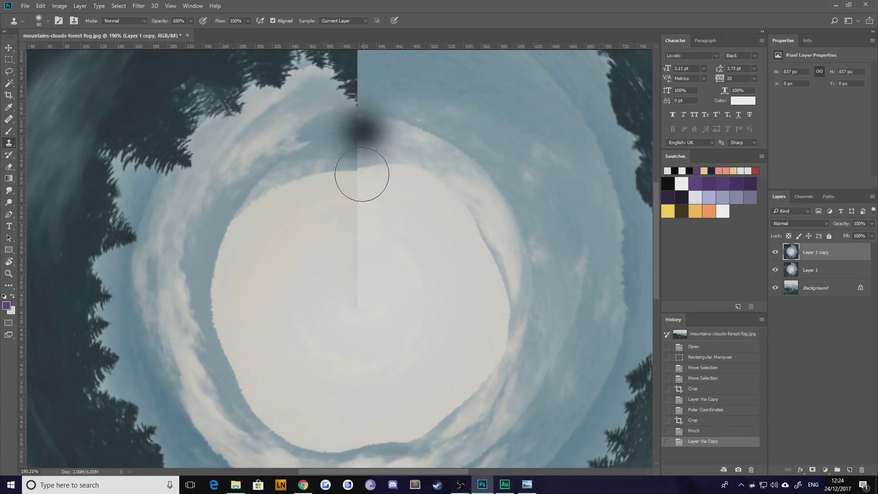
pyautogui.press('[')
pyautogui.press('[')
pyautogui.press('[')
pyautogui.press('[')
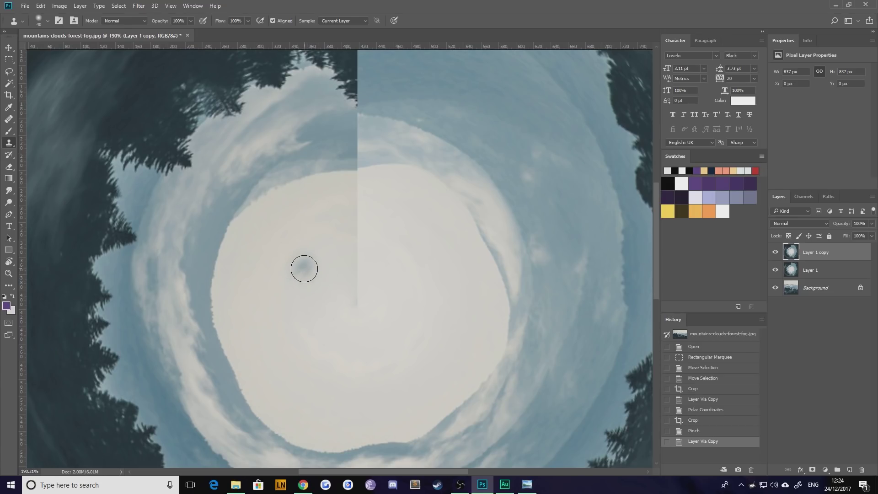
# Sample fog beside the seam and clone several patches over it across the central disc.
pyautogui.keyDown('alt'); pyautogui.click(290, 309); pyautogui.keyUp('alt')
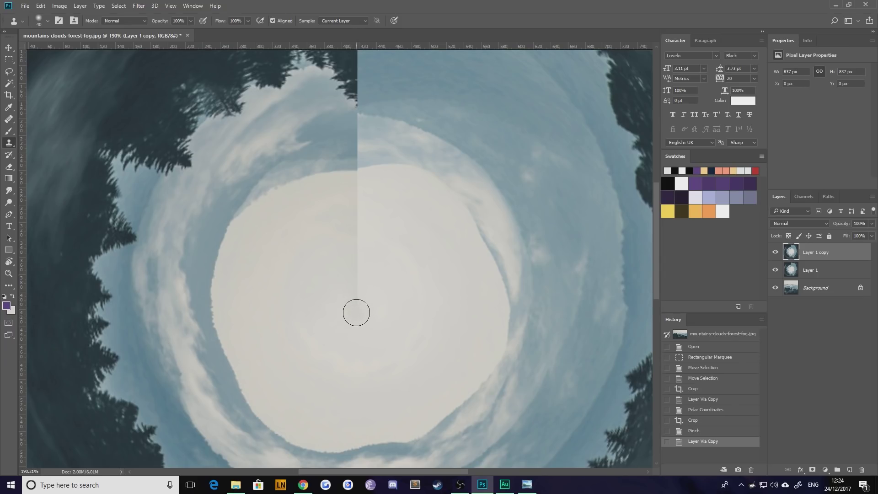
pyautogui.moveTo(356, 312)
pyautogui.mouseDown()
pyautogui.moveTo(358, 288)
pyautogui.moveTo(365, 384)
pyautogui.moveTo(318, 300)
pyautogui.moveTo(315, 275)
pyautogui.moveTo(361, 274)
pyautogui.mouseUp()
pyautogui.keyDown('alt'); pyautogui.click(308, 273); pyautogui.keyUp('alt')
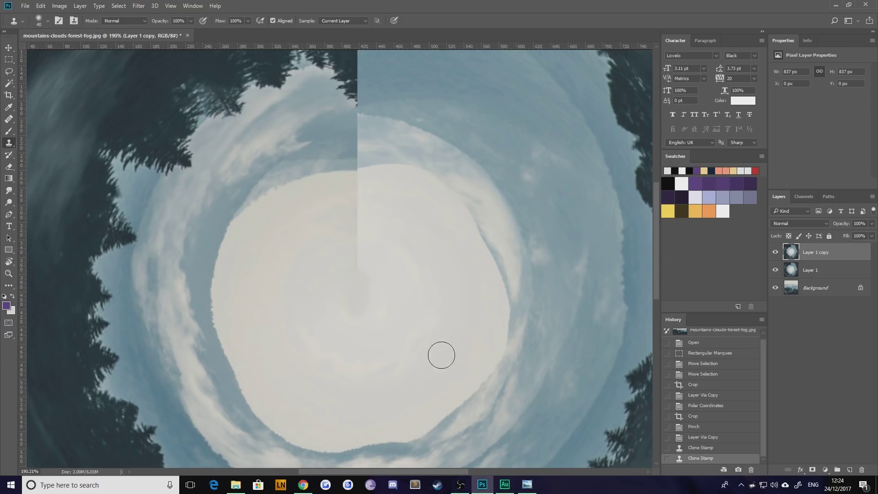
pyautogui.keyDown('alt'); pyautogui.click(389, 210); pyautogui.keyUp('alt')
pyautogui.moveTo(365, 190)
pyautogui.mouseDown()
pyautogui.moveTo(359, 180)
pyautogui.moveTo(358, 316)
pyautogui.mouseUp()
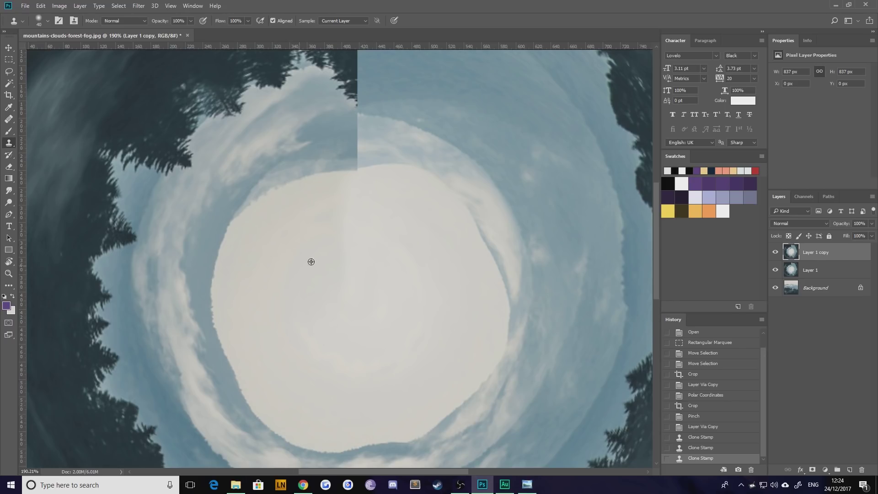
# Enlarge the clone brush to 60 and keep cloning fog over the remaining seam.
pyautogui.press(']')
pyautogui.press(']')
pyautogui.click(352, 210)
pyautogui.moveTo(353, 215); pyautogui.dragTo(353, 257)
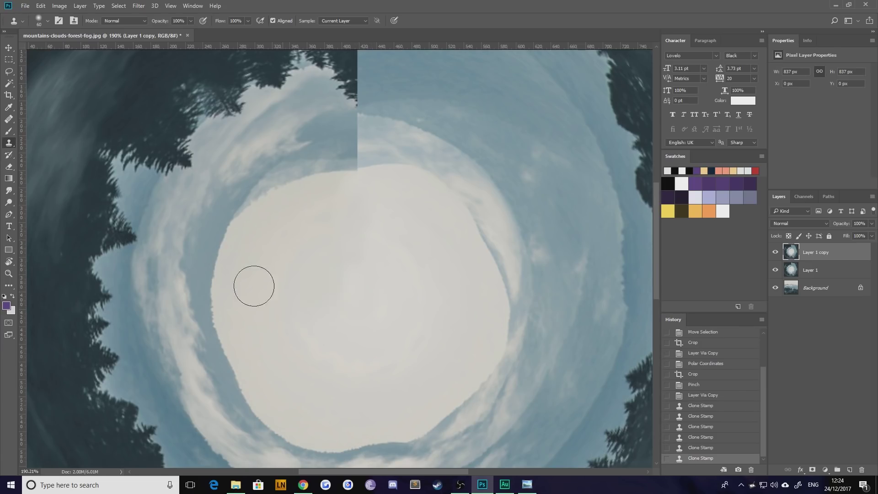
pyautogui.keyDown('alt'); pyautogui.click(355, 308); pyautogui.keyUp('alt')
pyautogui.moveTo(355, 302); pyautogui.dragTo(368, 290)
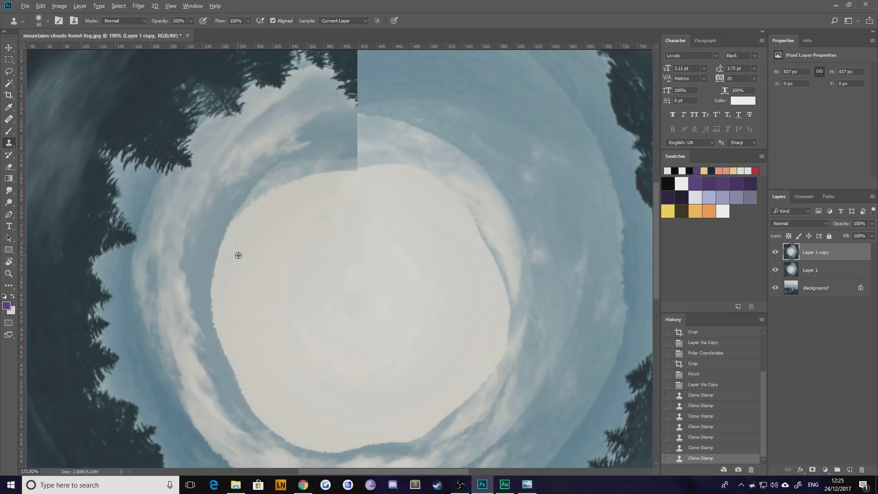
pyautogui.scroll(-5, 239, 255)
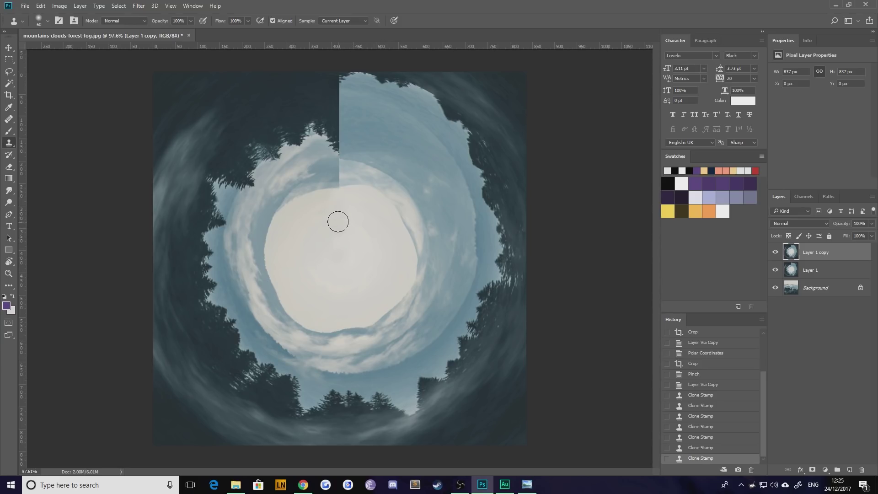
pyautogui.click(276, 245)
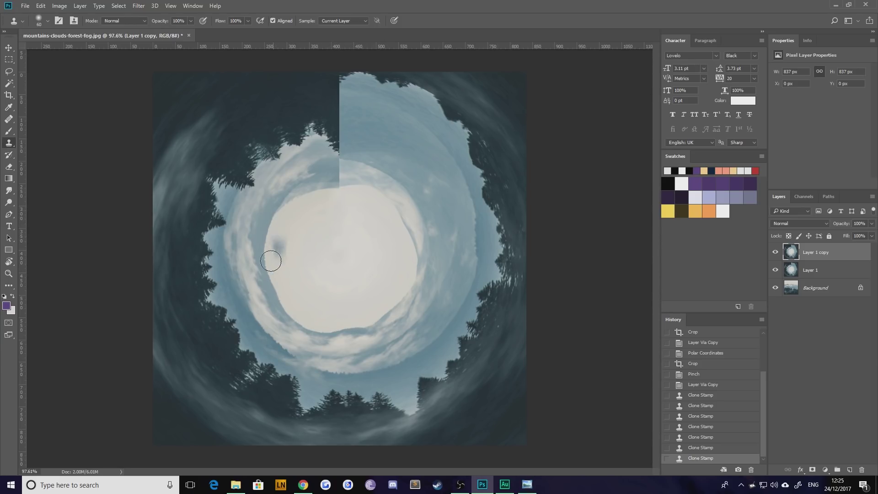
pyautogui.scroll(6, 294, 261)
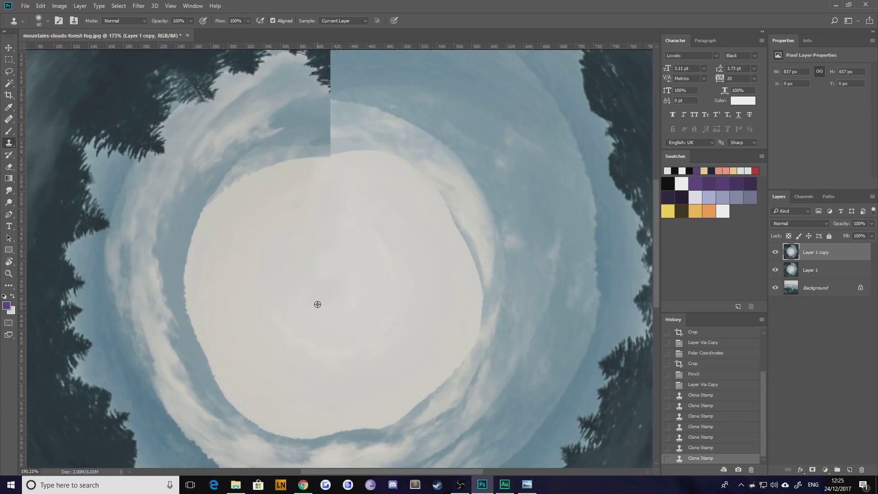
pyautogui.scroll(1, 291, 325)
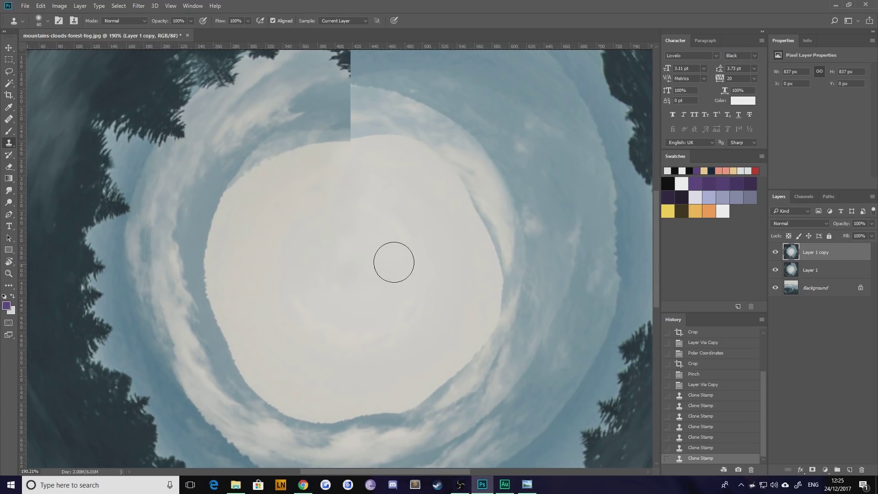
pyautogui.moveTo(343, 133); pyautogui.dragTo(355, 399)
# Zoom in and centre the view on the top seam, then make the clone brush smaller.
pyautogui.scroll(2, 374, 326)
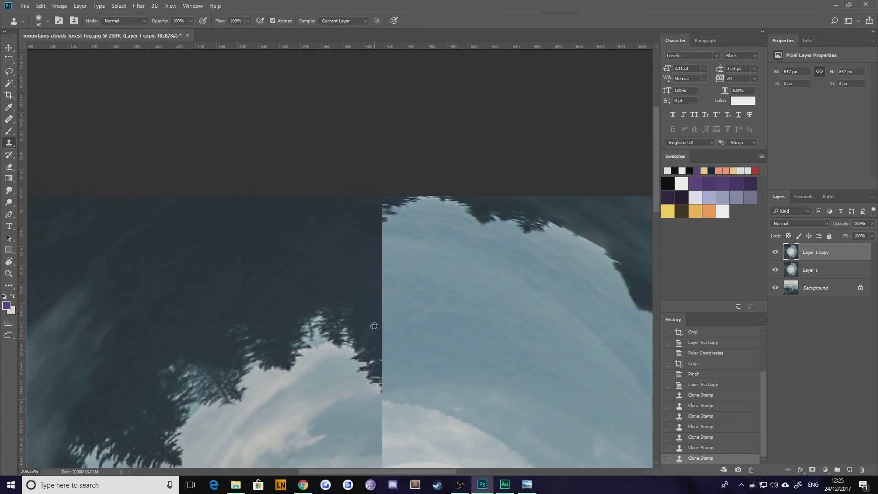
pyautogui.scroll(-2, 374, 326)
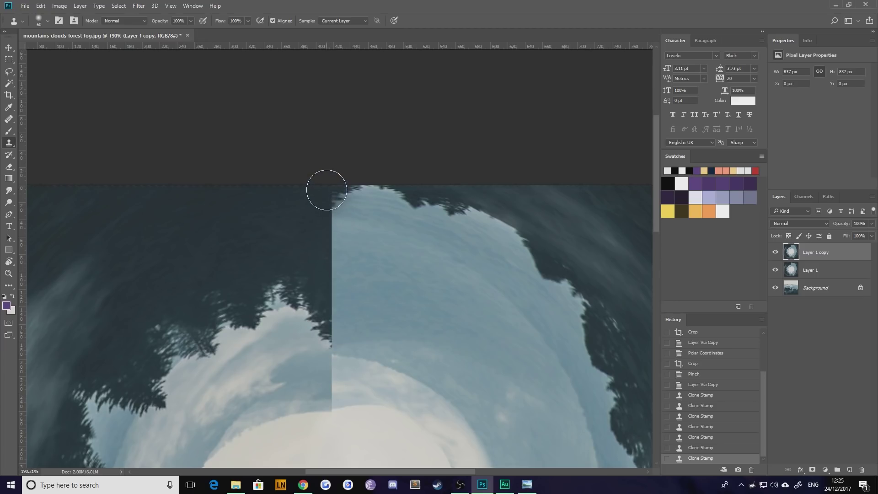
pyautogui.moveTo(376, 367); pyautogui.dragTo(377, 237)
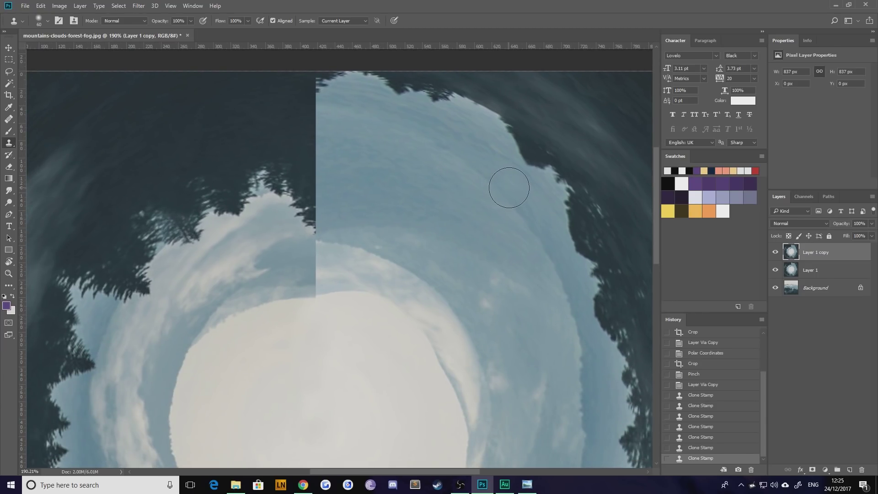
pyautogui.scroll(3, 256, 332)
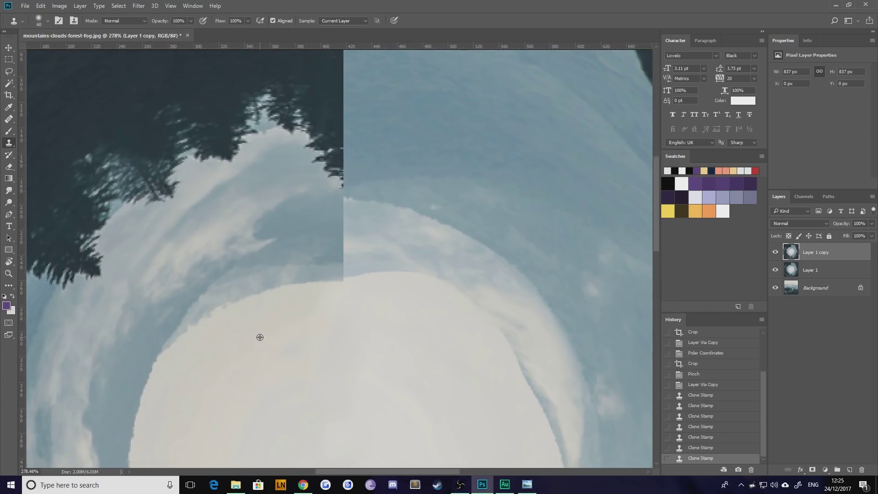
pyautogui.scroll(2, 302, 293)
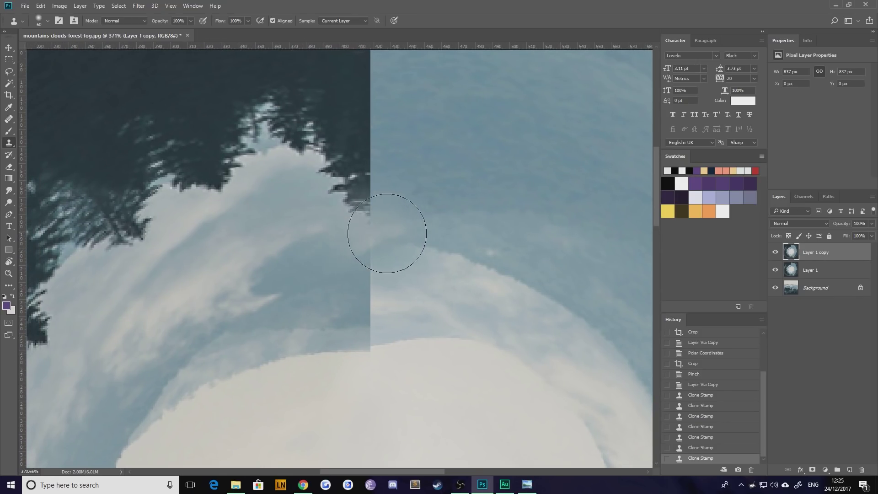
pyautogui.moveTo(240, 331); pyautogui.dragTo(247, 330)
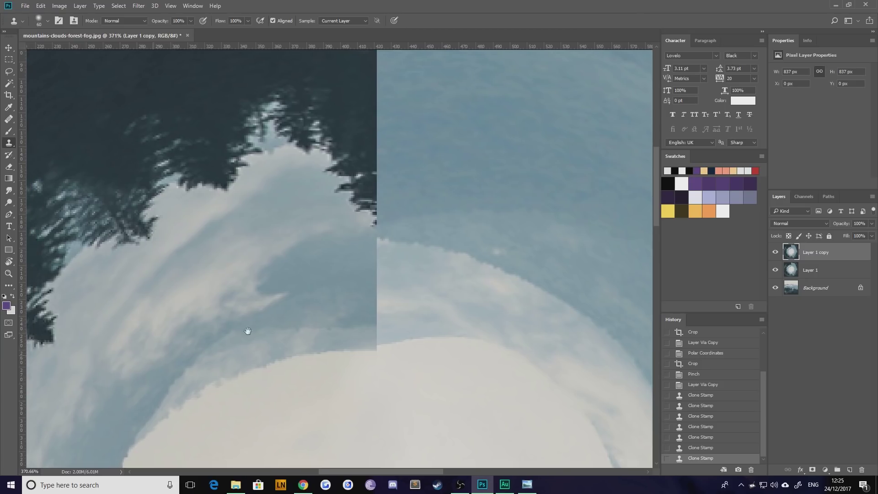
pyautogui.moveTo(305, 267); pyautogui.dragTo(209, 261)
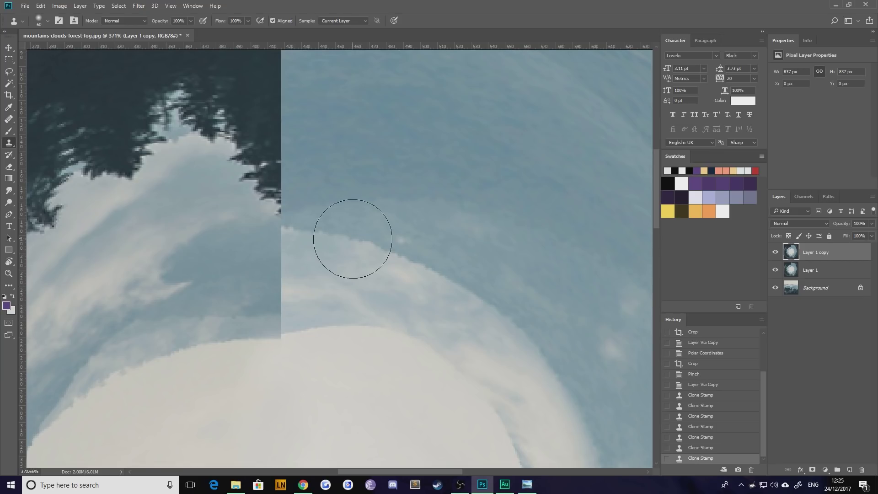
pyautogui.press('[')
pyautogui.press('[')
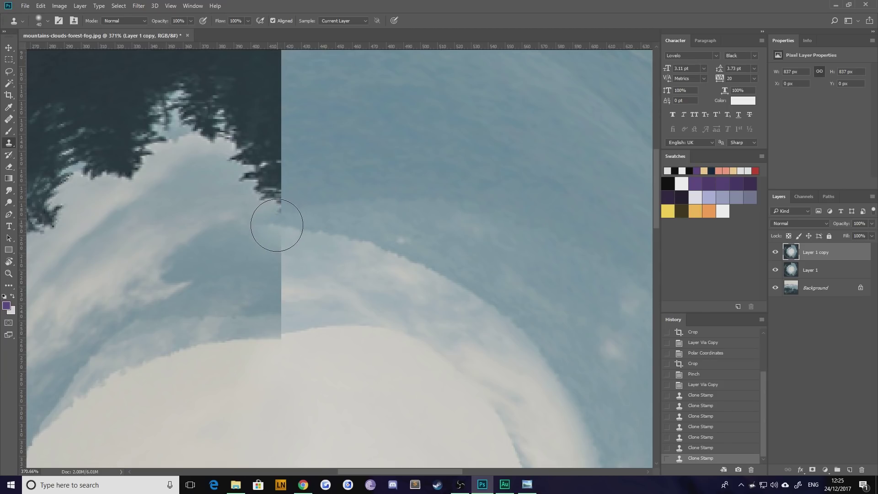
# Clone sampled sky over the vertical seam, adjusting the clone brush size as needed.
pyautogui.click(276, 224)
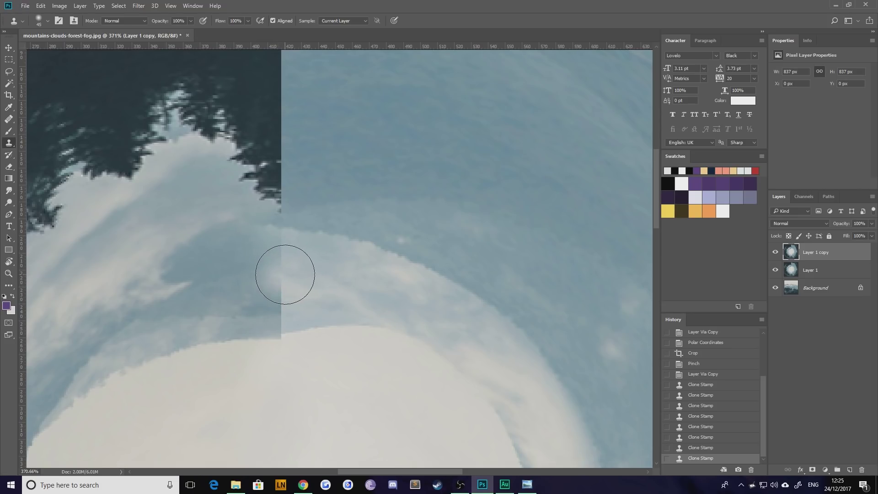
pyautogui.press(']')
pyautogui.press(']')
pyautogui.press(']')
pyautogui.press(']')
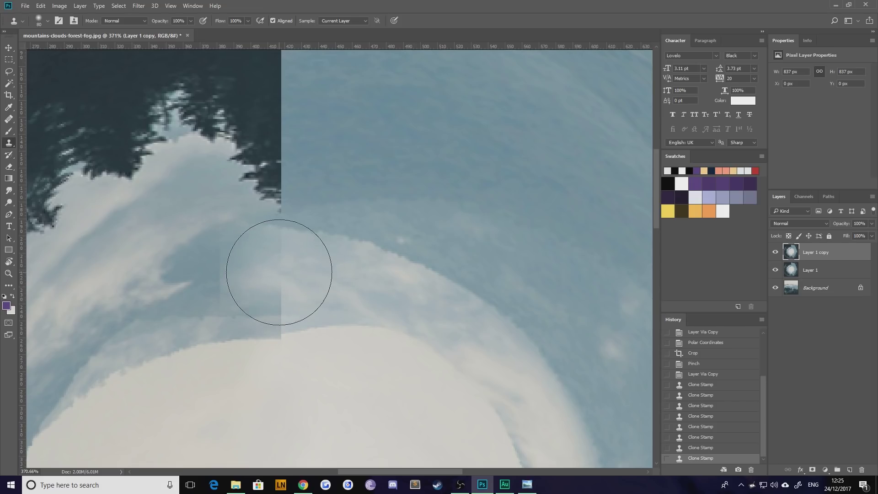
pyautogui.press('[')
pyautogui.press('[')
pyautogui.press('[')
pyautogui.press('[')
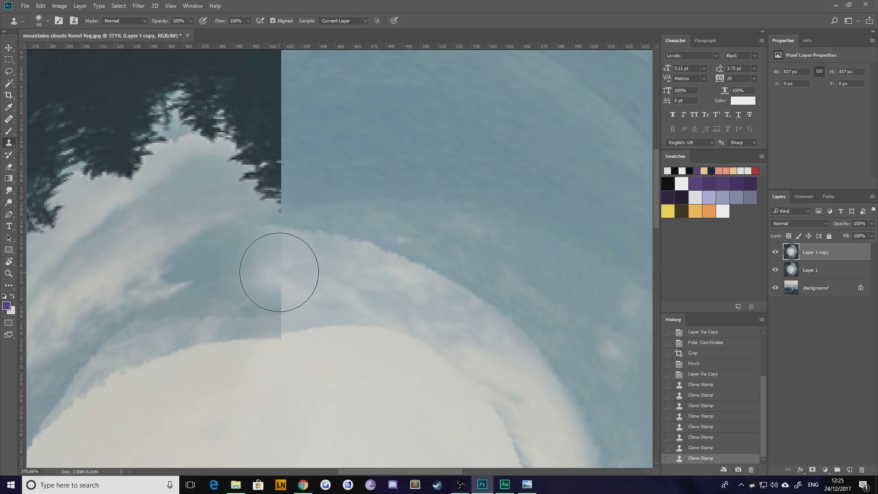
pyautogui.moveTo(298, 275)
pyautogui.mouseDown()
pyautogui.moveTo(275, 273)
pyautogui.moveTo(301, 277)
pyautogui.moveTo(276, 248)
pyautogui.moveTo(259, 247)
pyautogui.moveTo(292, 289)
pyautogui.moveTo(277, 294)
pyautogui.moveTo(260, 320)
pyautogui.moveTo(344, 277)
pyautogui.moveTo(294, 273)
pyautogui.mouseUp()
pyautogui.moveTo(233, 338); pyautogui.dragTo(421, 295)
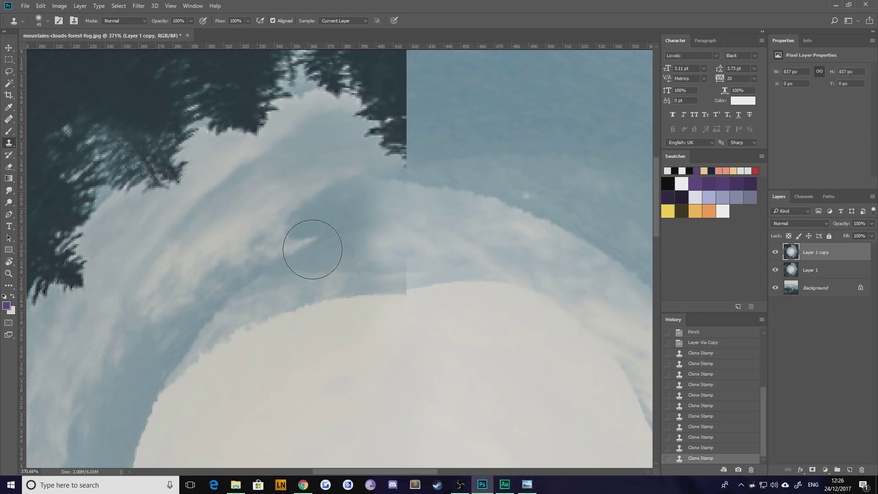
pyautogui.moveTo(372, 192); pyautogui.dragTo(357, 182)
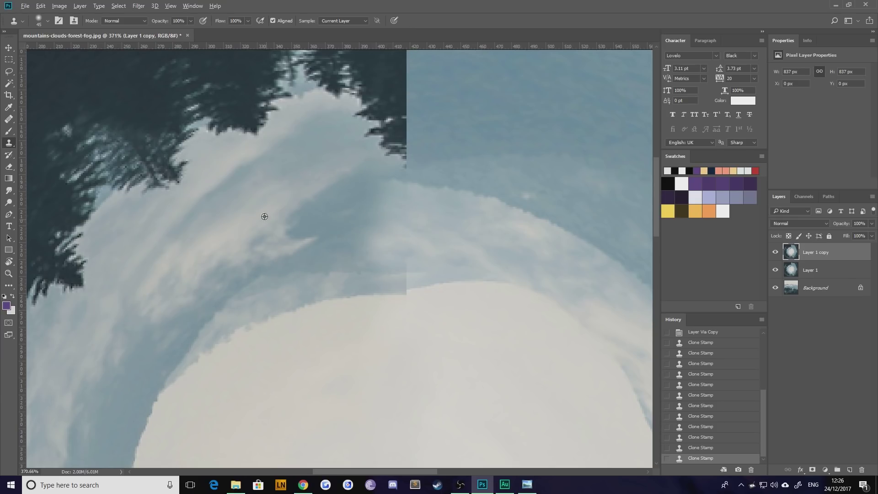
pyautogui.moveTo(380, 186); pyautogui.dragTo(361, 212)
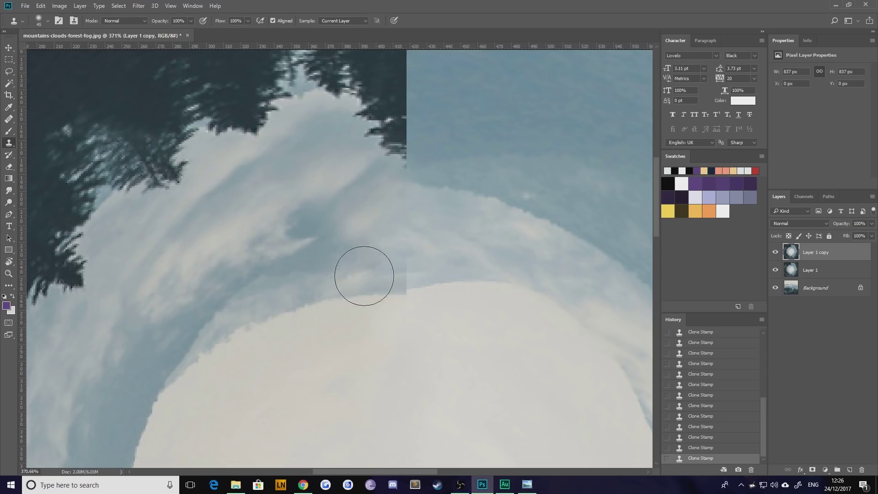
# Clone darker sky from near the cloud edge over the seam to even its tone.
pyautogui.keyDown('alt'); pyautogui.click(328, 275); pyautogui.keyUp('alt')
pyautogui.moveTo(403, 274); pyautogui.dragTo(402, 272)
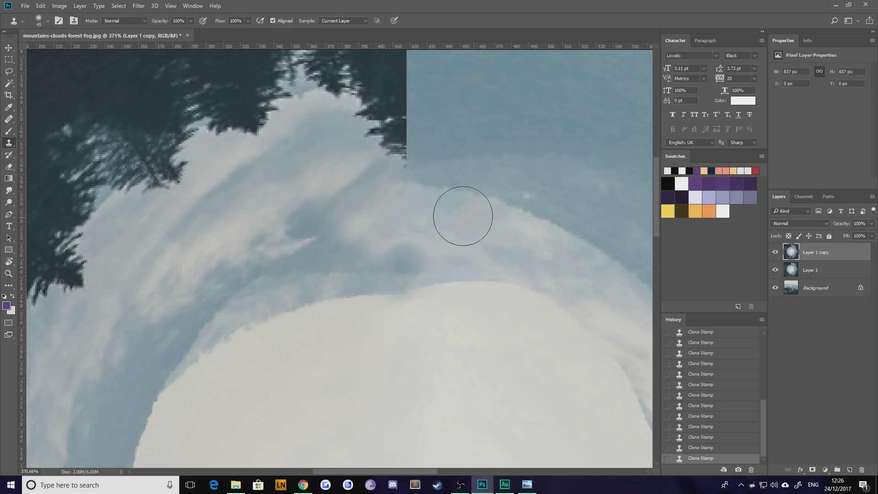
pyautogui.keyDown('alt'); pyautogui.click(327, 296); pyautogui.keyUp('alt')
pyautogui.moveTo(424, 290); pyautogui.dragTo(400, 286)
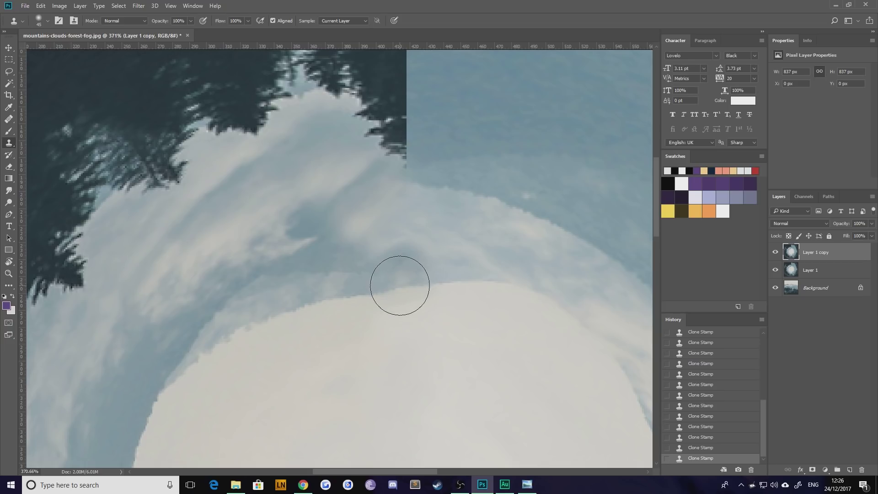
pyautogui.hscroll(3, 386, 351)
pyautogui.scroll(-1, 386, 350)
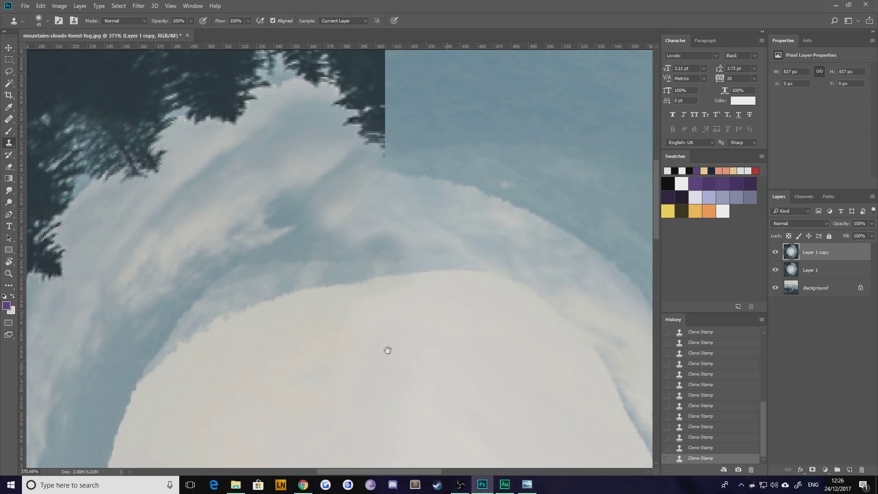
pyautogui.scroll(-8, 347, 256)
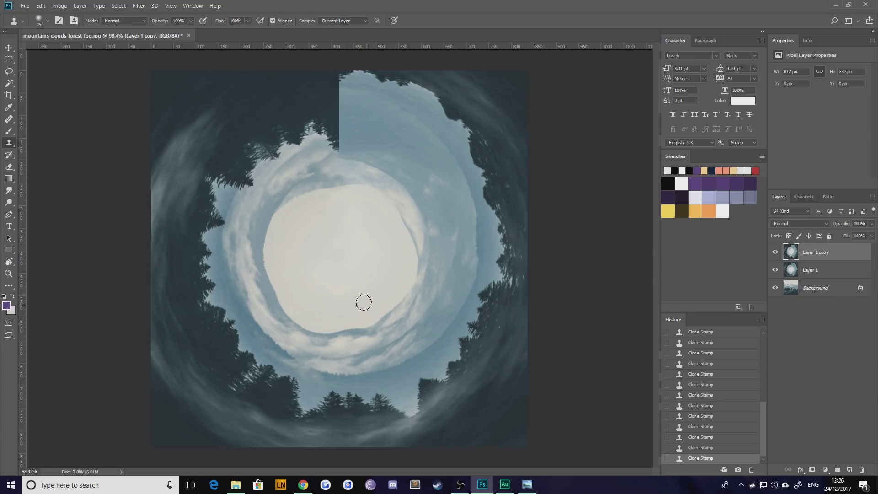
pyautogui.scroll(7, 327, 211)
pyautogui.moveTo(349, 133); pyautogui.dragTo(340, 289)
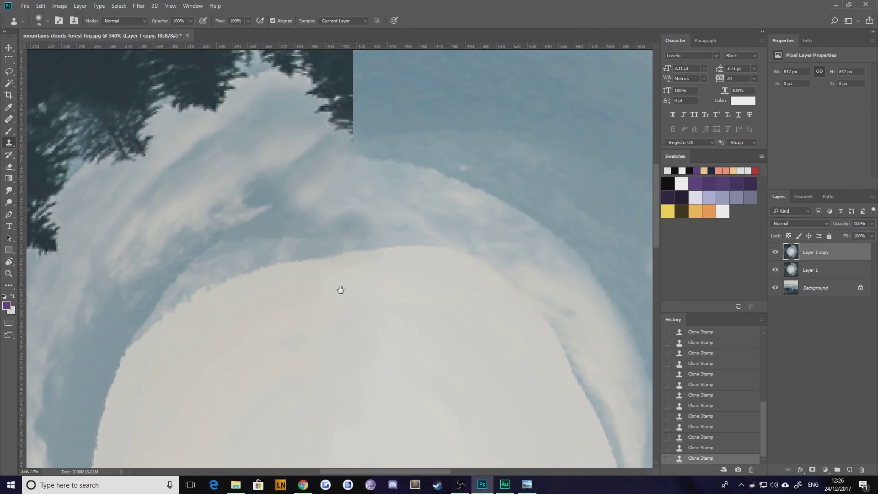
# Dodge the dark sky band along the pale cloud edge at 8% exposure, redoing the too-strong first stroke.
pyautogui.scroll(2, 339, 279)
pyautogui.scroll(-1, 370, 268)
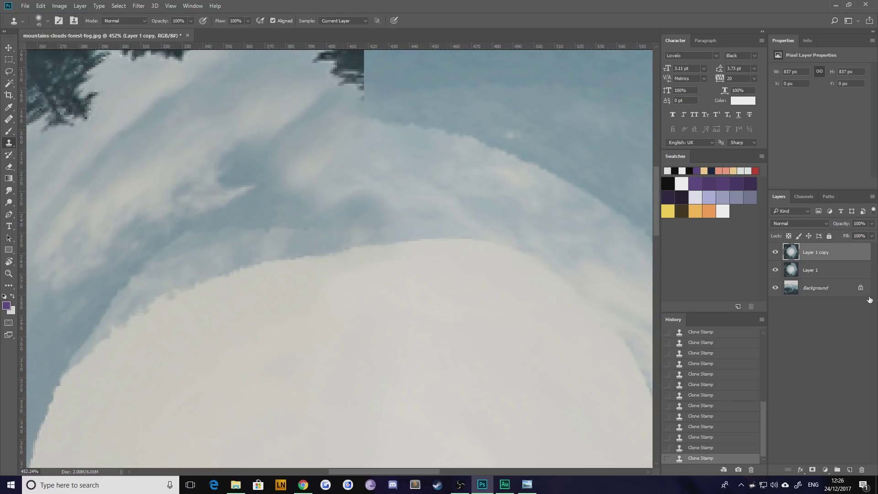
pyautogui.rightClick(12, 199)
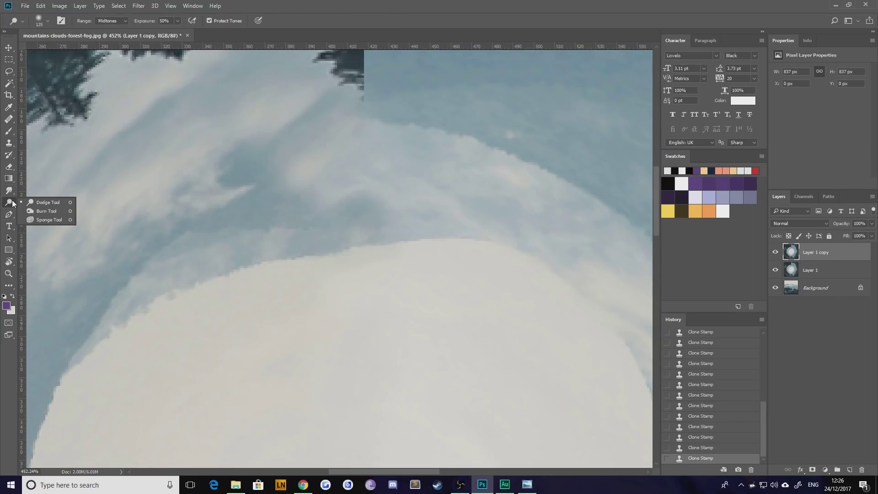
pyautogui.click(37, 204)
pyautogui.press('[')
pyautogui.press('[')
pyautogui.press('[')
pyautogui.press('[')
pyautogui.press('[')
pyautogui.press('[')
pyautogui.press('[')
pyautogui.press('[')
pyautogui.press('[')
pyautogui.press('[')
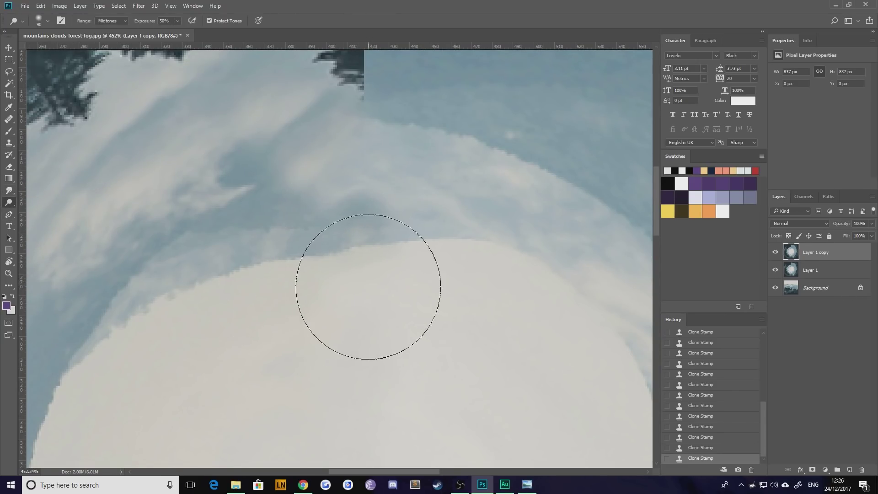
pyautogui.press('[')
pyautogui.press('[')
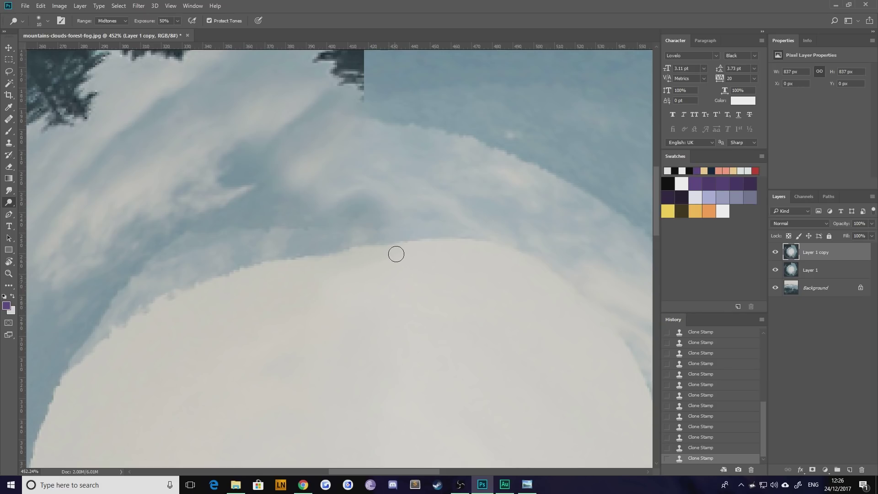
pyautogui.moveTo(393, 254); pyautogui.dragTo(342, 269)
pyautogui.press(']')
pyautogui.press(']')
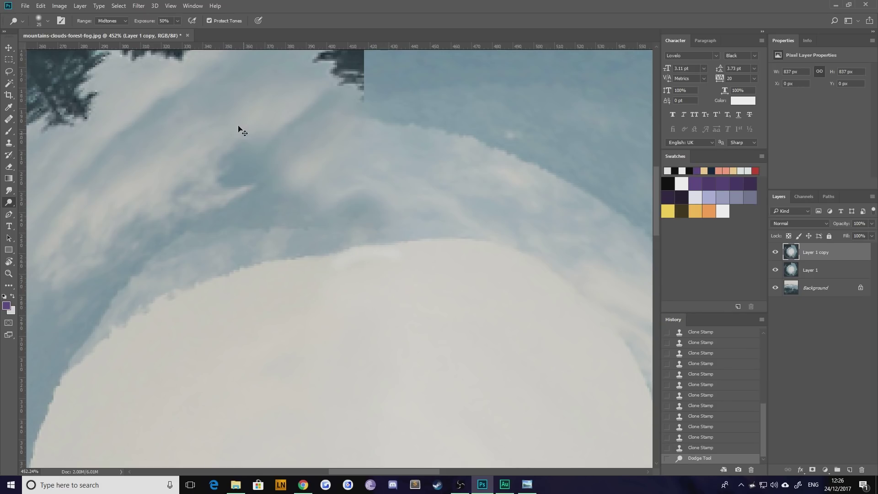
pyautogui.hotkey('ctrl', 'z')
pyautogui.moveTo(163, 32); pyautogui.dragTo(159, 32)
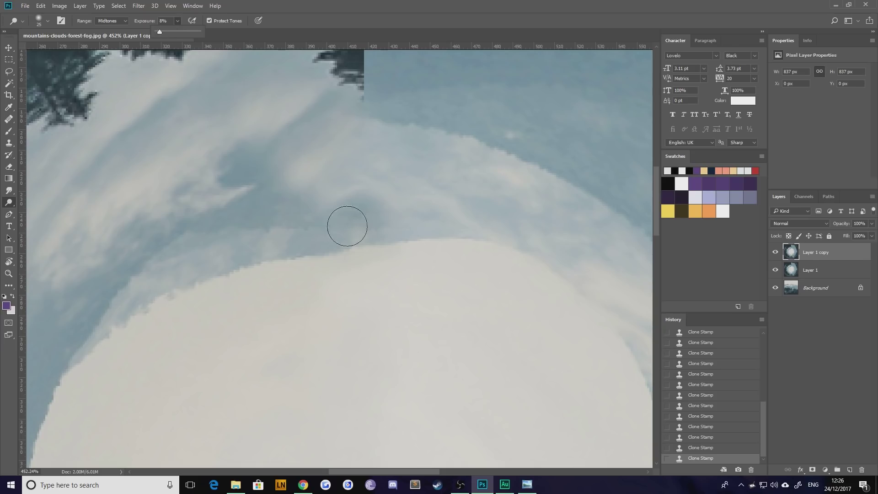
pyautogui.moveTo(343, 231)
pyautogui.mouseDown()
pyautogui.moveTo(390, 261)
pyautogui.moveTo(384, 266)
pyautogui.moveTo(402, 258)
pyautogui.mouseUp()
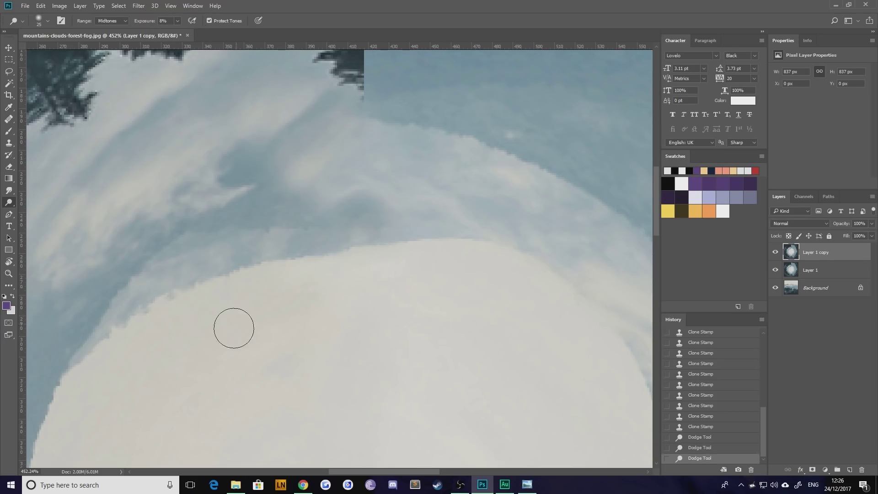
pyautogui.scroll(-6, 361, 318)
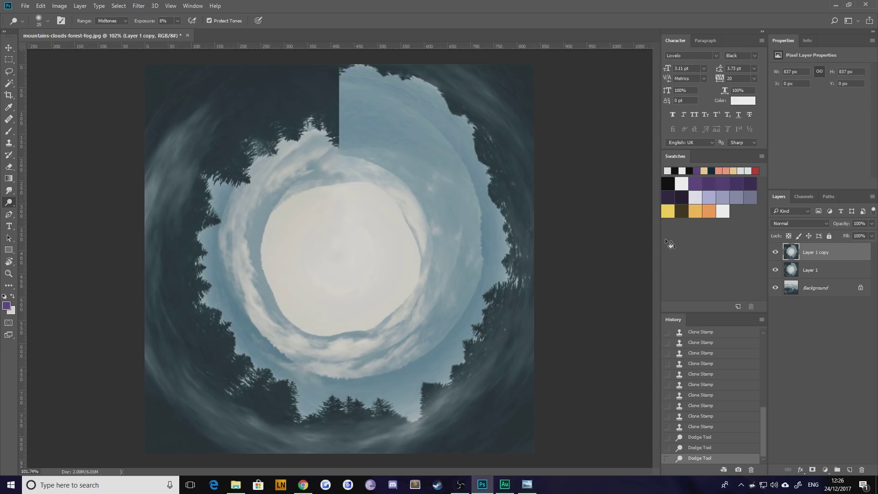
# Lasso the lower-left trees and copy them onto a new layer.
pyautogui.click(10, 73)
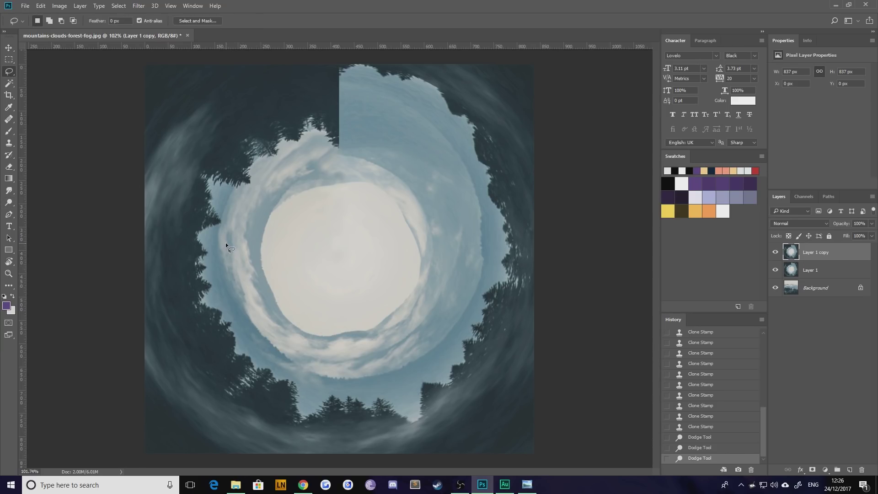
pyautogui.moveTo(226, 244); pyautogui.dragTo(139, 237)
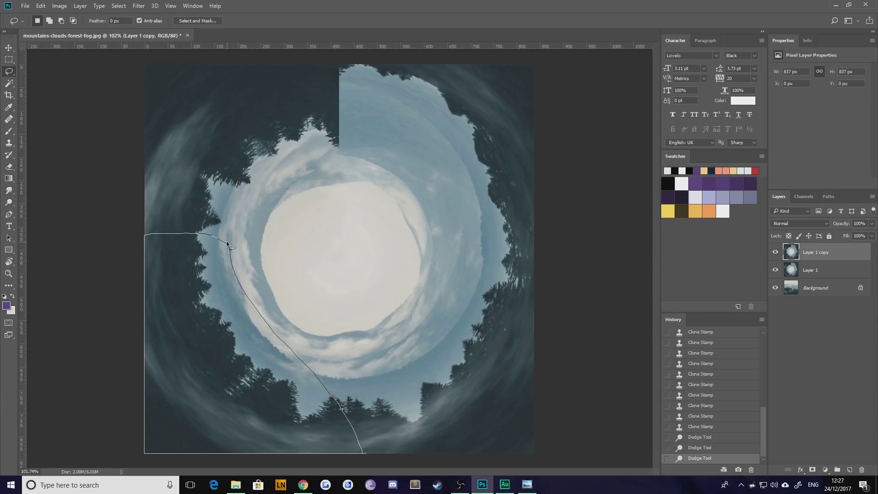
pyautogui.moveTo(227, 244); pyautogui.dragTo(228, 245)
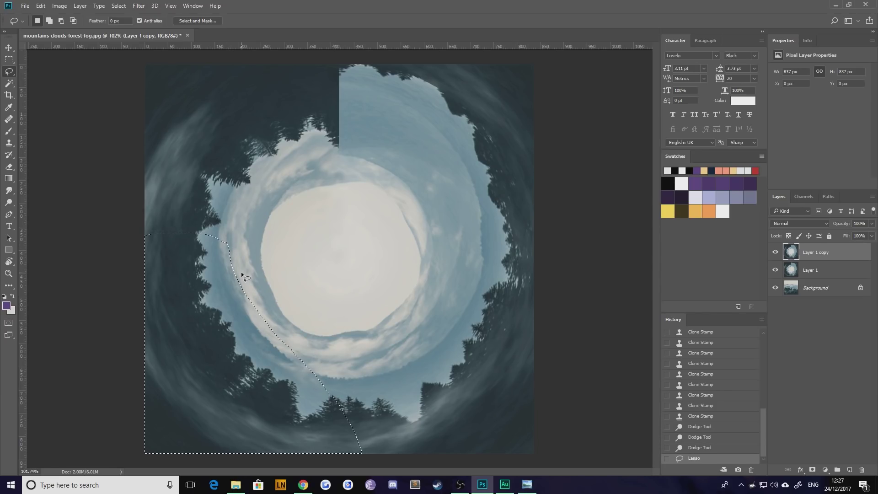
pyautogui.hotkey('ctrl', 'j')
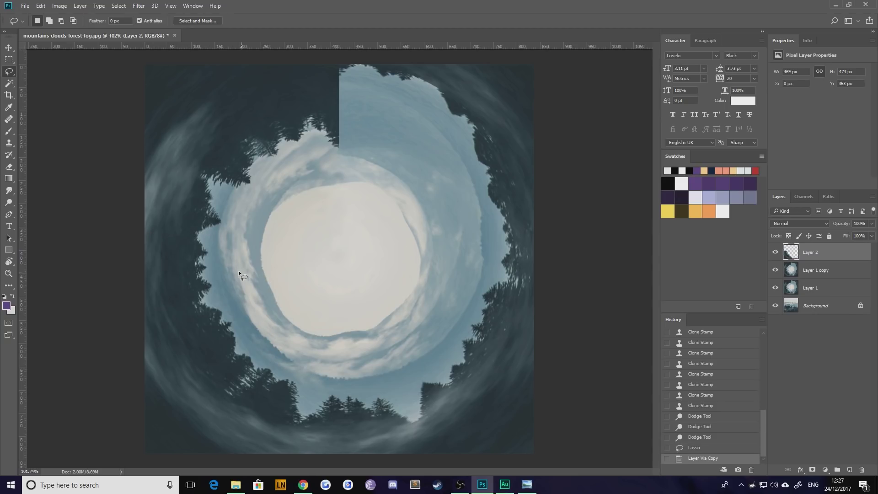
# Rotate the copied tree patch 180° and move it over the top-right seam.
pyautogui.hotkey('ctrl', 't')
pyautogui.moveTo(124, 212); pyautogui.dragTo(328, 431)
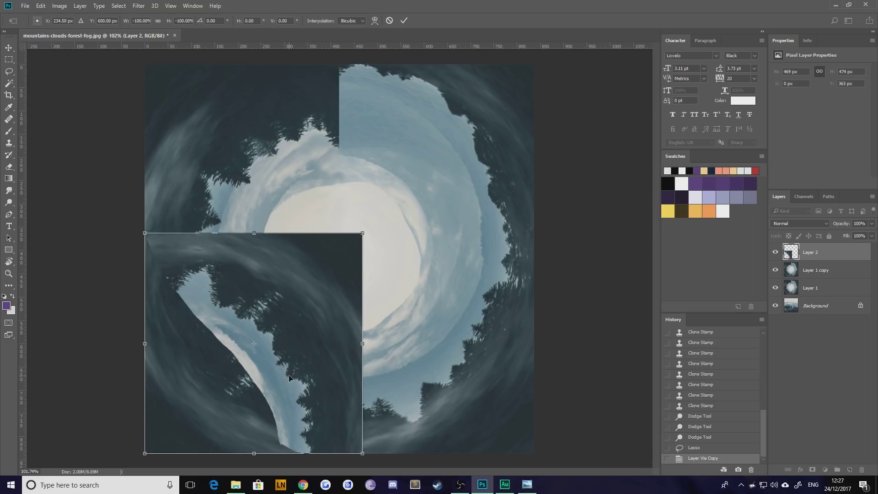
pyautogui.moveTo(289, 378)
pyautogui.mouseDown()
pyautogui.moveTo(428, 258)
pyautogui.moveTo(453, 222)
pyautogui.moveTo(444, 211)
pyautogui.moveTo(460, 217)
pyautogui.moveTo(425, 229)
pyautogui.mouseUp()
pyautogui.press('Return')
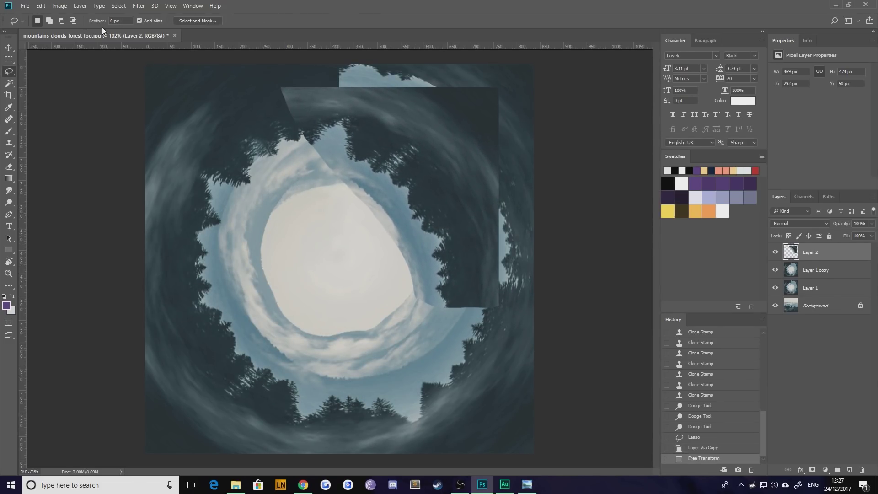
# Flip the Layer 2 tree patch horizontally and deselect.
pyautogui.click(54, 7)
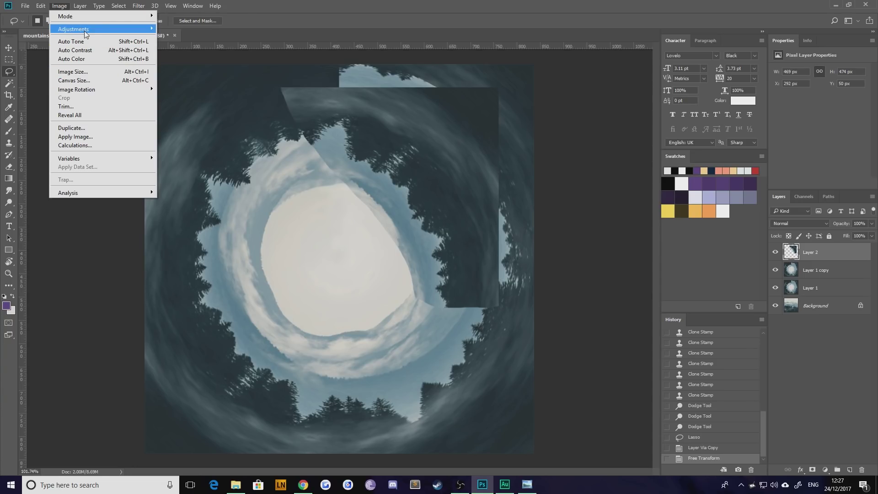
pyautogui.moveTo(87, 29)
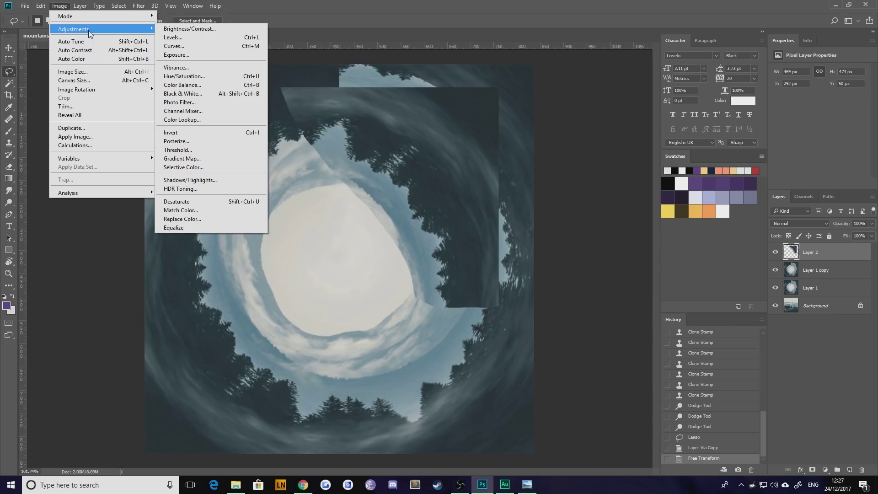
pyautogui.moveTo(41, 6)
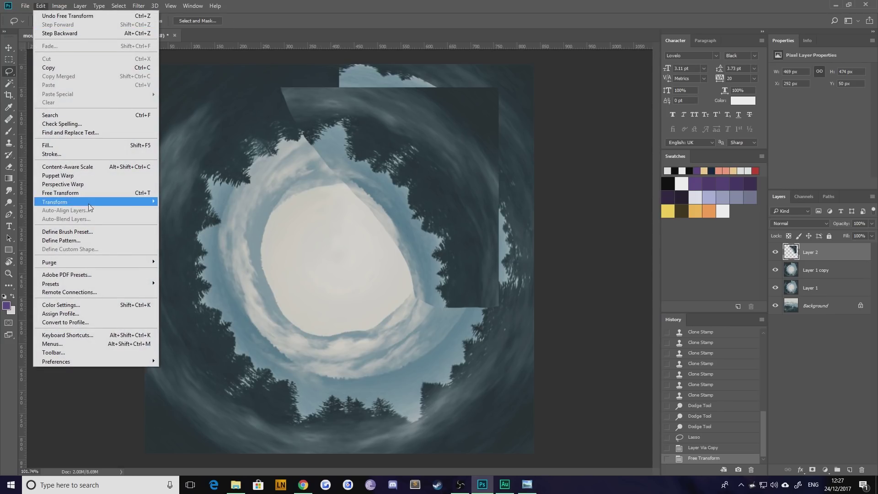
pyautogui.moveTo(89, 205)
pyautogui.click(206, 300)
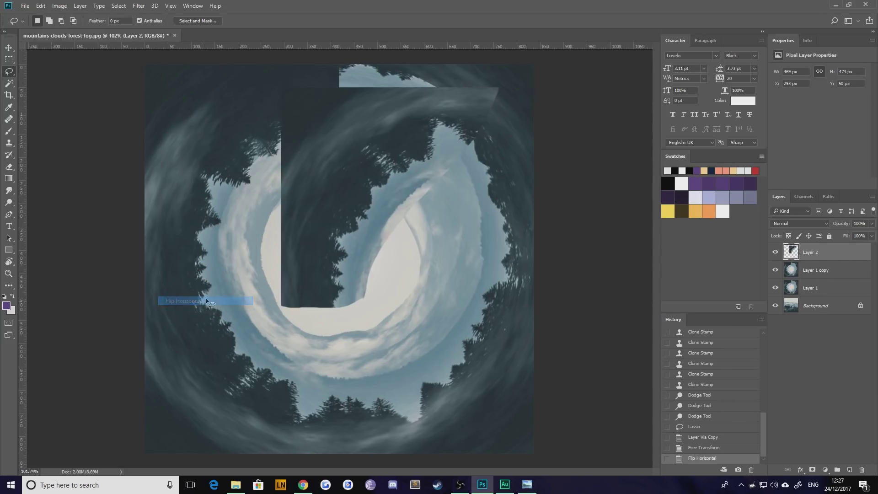
pyautogui.moveTo(357, 198); pyautogui.dragTo(358, 197)
pyautogui.hotkey('ctrl', 'd')
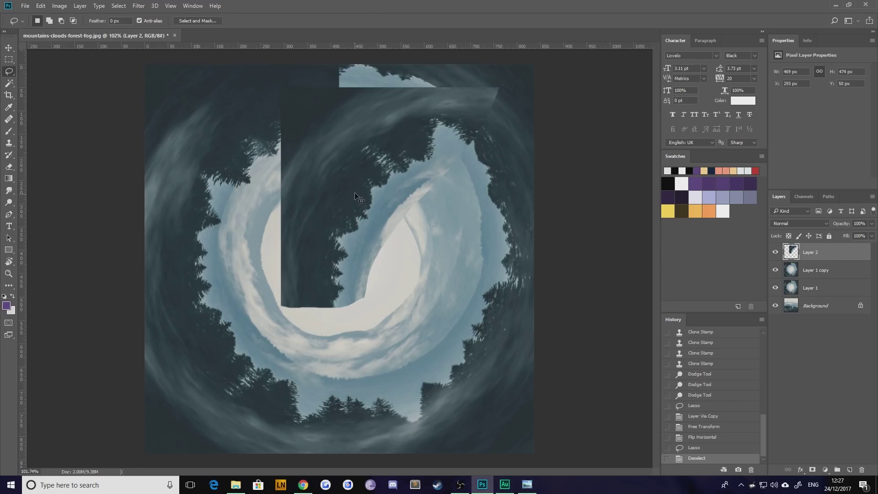
# Rotate the patch 90° and position it over the upper right of the vortex.
pyautogui.hotkey('ctrl', 't')
pyautogui.moveTo(512, 319); pyautogui.dragTo(290, 302)
pyautogui.moveTo(320, 144)
pyautogui.mouseDown()
pyautogui.moveTo(364, 120)
pyautogui.moveTo(355, 122)
pyautogui.mouseUp()
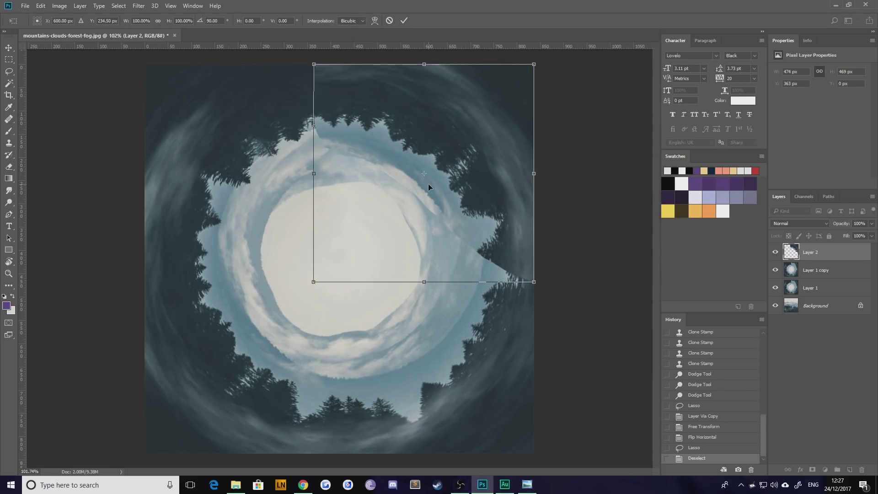
pyautogui.press('Return')
pyautogui.click(9, 47)
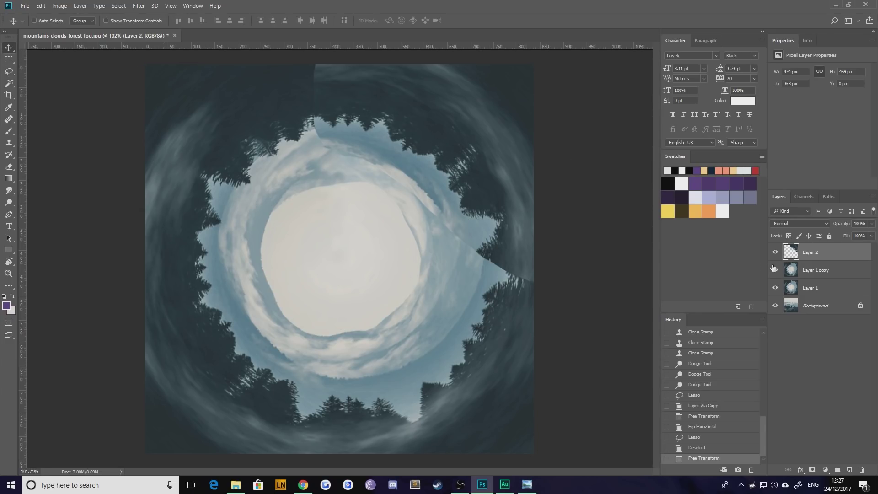
# Add a layer mask to Layer 2 and try a black mask stroke, then undo it.
pyautogui.click(812, 469)
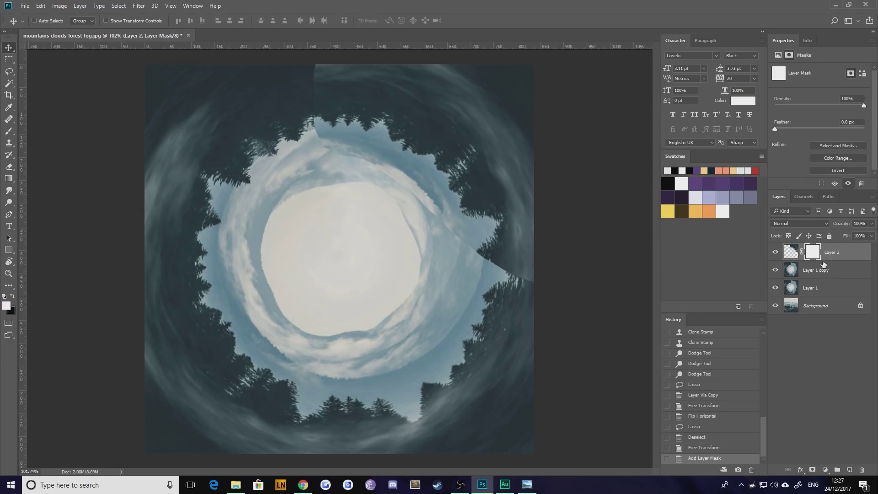
pyautogui.press('b')
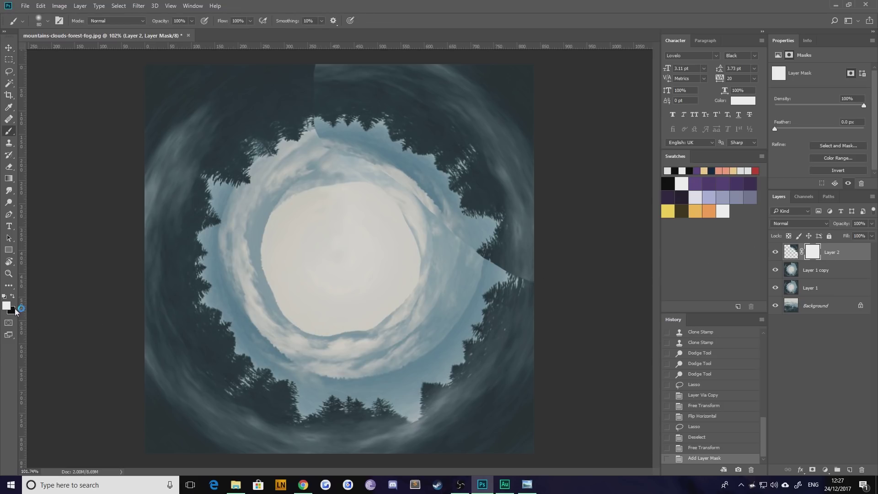
pyautogui.press('x')
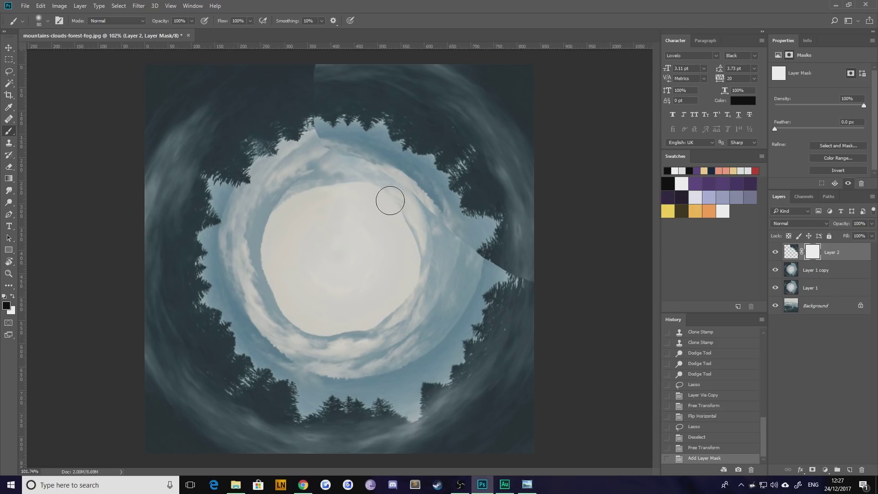
pyautogui.scroll(2, 392, 200)
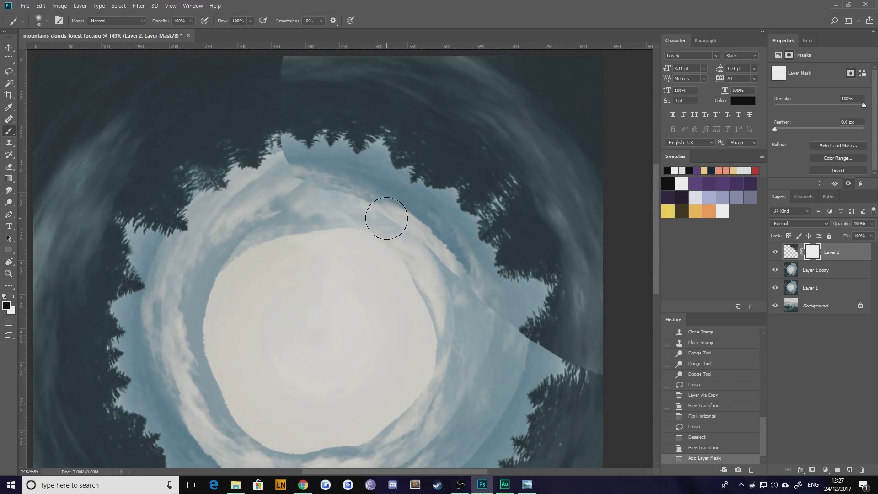
pyautogui.moveTo(385, 211)
pyautogui.mouseDown()
pyautogui.moveTo(309, 180)
pyautogui.moveTo(342, 186)
pyautogui.mouseUp()
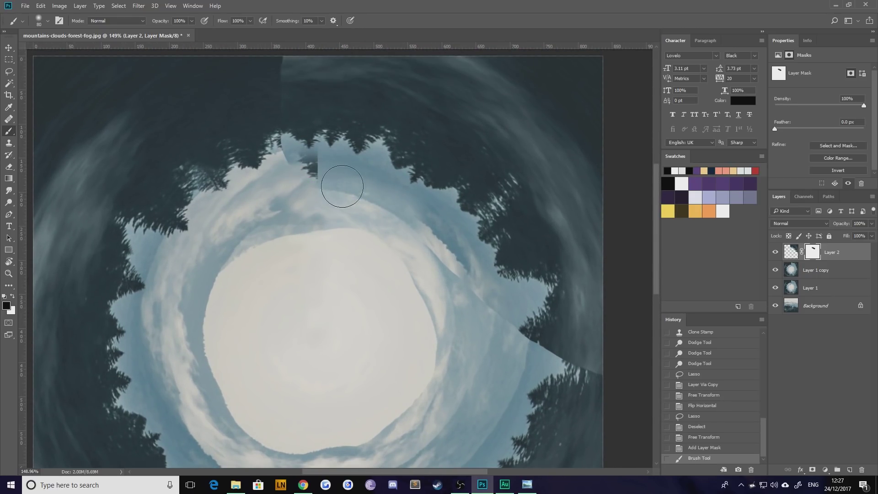
pyautogui.hotkey('ctrl', 'z')
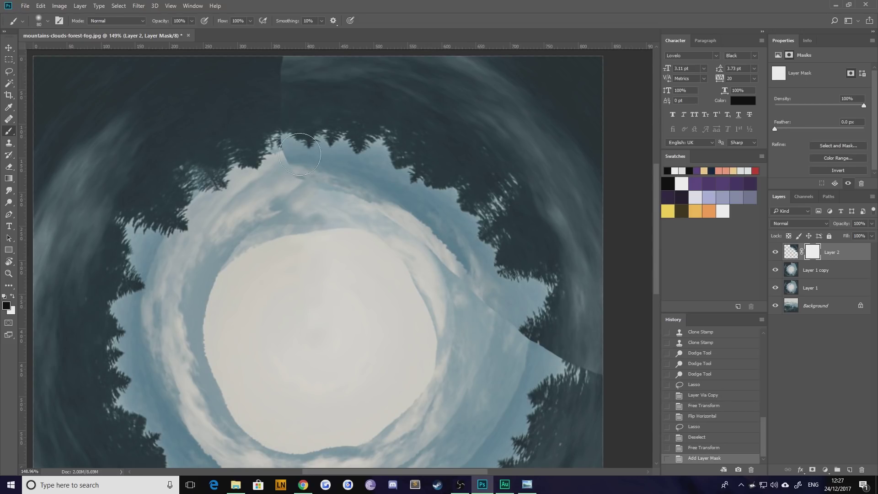
# Shift the tree patch right, then delete Layer 2 entirely.
pyautogui.press('v')
pyautogui.moveTo(229, 115)
pyautogui.mouseDown()
pyautogui.moveTo(386, 196)
pyautogui.moveTo(441, 196)
pyautogui.mouseUp()
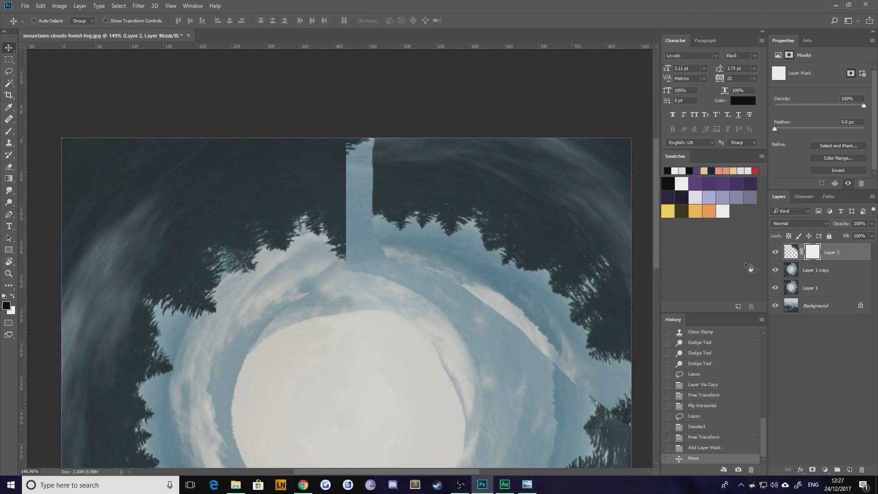
pyautogui.press('Delete')
pyautogui.scroll(-3, 408, 267)
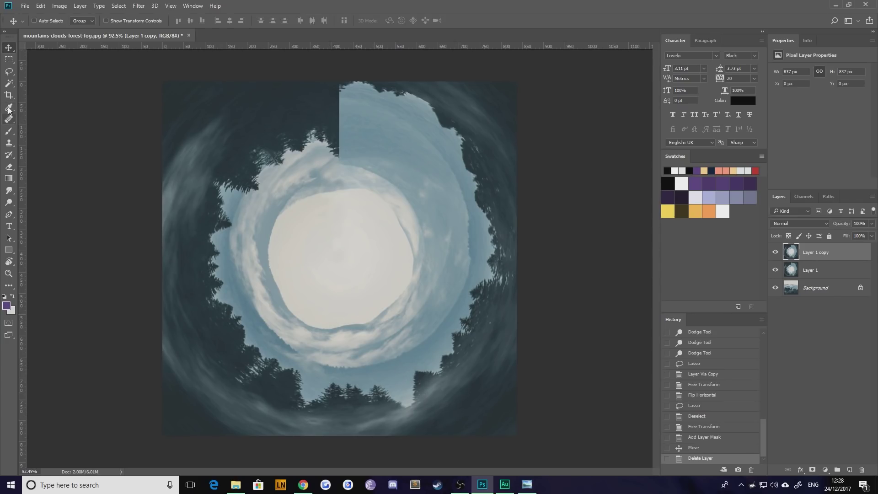
# Lasso the upper-left trees and copy them onto a new Layer 2.
pyautogui.click(9, 73)
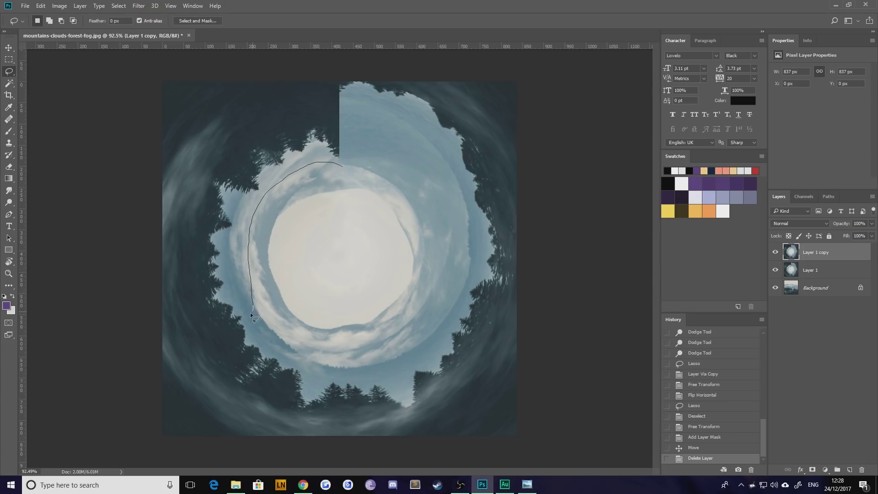
pyautogui.moveTo(103, 228)
pyautogui.mouseDown()
pyautogui.moveTo(107, 60)
pyautogui.moveTo(221, 32)
pyautogui.mouseUp()
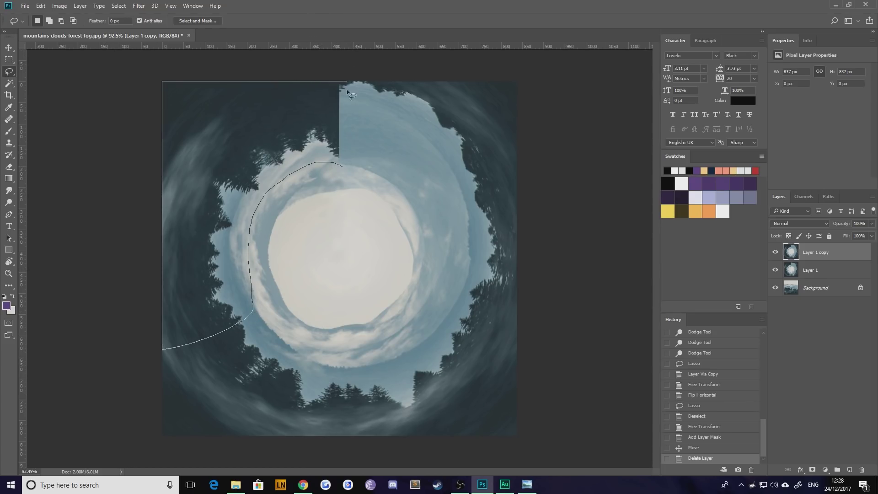
pyautogui.moveTo(345, 166); pyautogui.dragTo(344, 165)
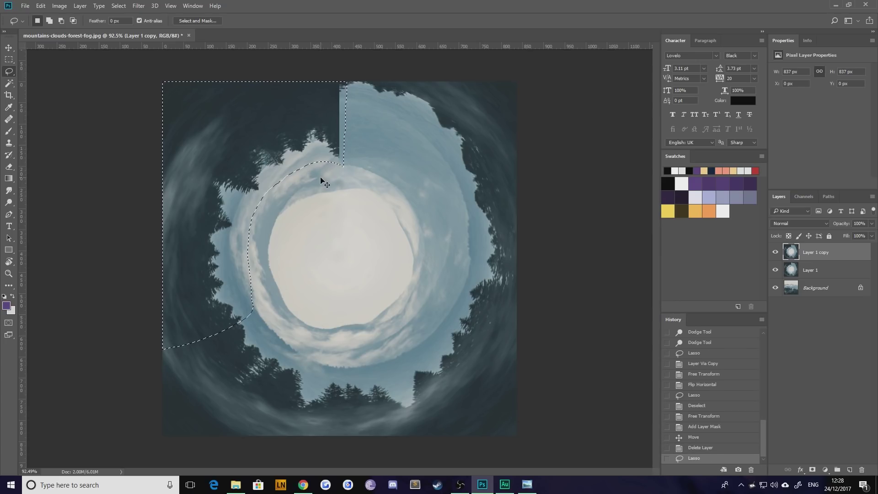
pyautogui.hotkey('ctrl', 'j')
# Flip the new layer horizontally and slide it about 400 px right over the seam.
pyautogui.click(40, 6)
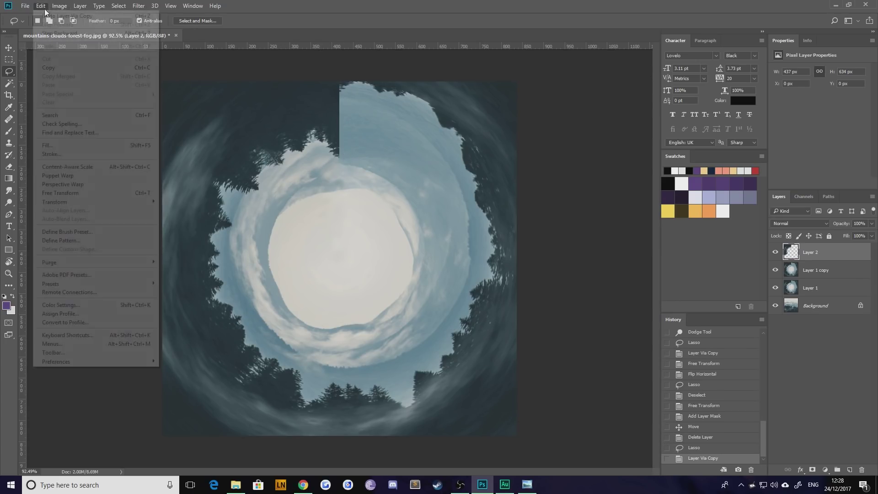
pyautogui.moveTo(60, 202)
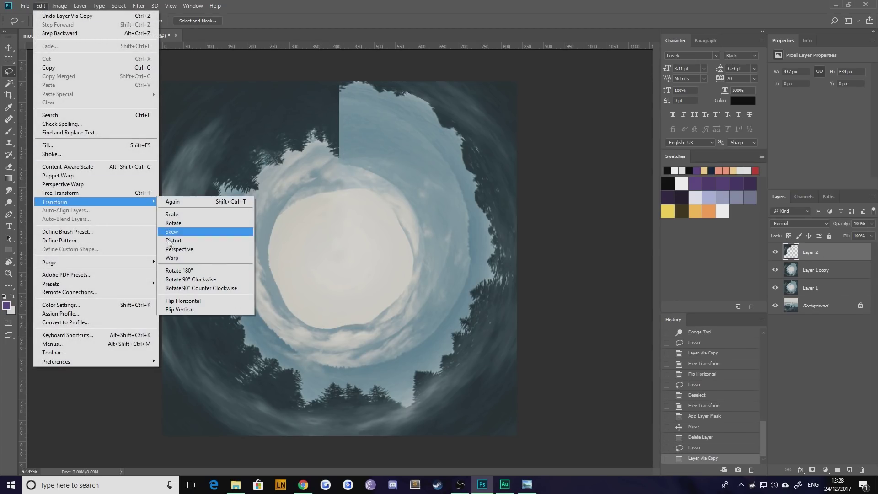
pyautogui.click(197, 301)
pyautogui.press('v')
pyautogui.moveTo(202, 132); pyautogui.dragTo(369, 129)
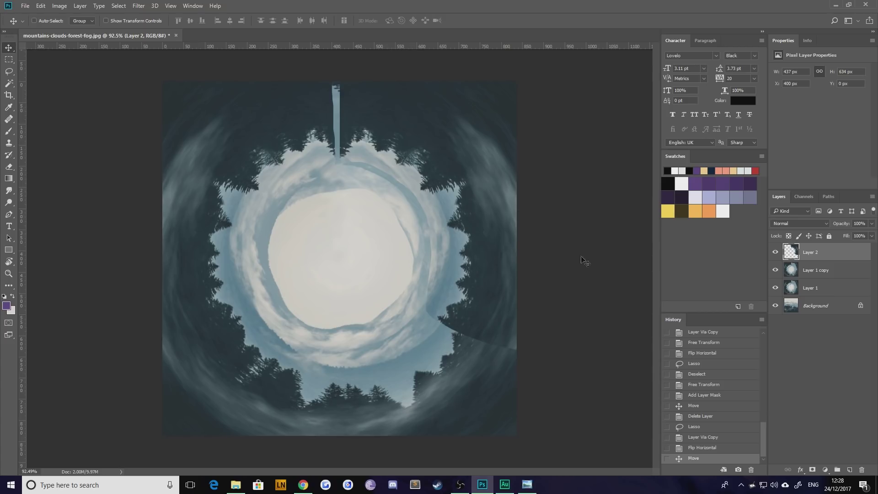
# Distort the mirrored patch's corners to align with the vortex, then add a white layer mask.
pyautogui.hotkey('ctrl', 't')
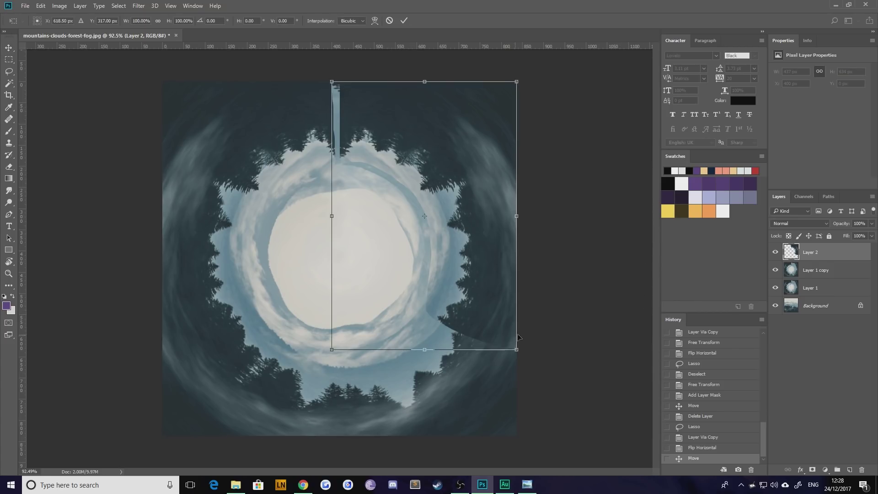
pyautogui.moveTo(518, 353); pyautogui.dragTo(526, 351)
pyautogui.moveTo(333, 85); pyautogui.dragTo(325, 78)
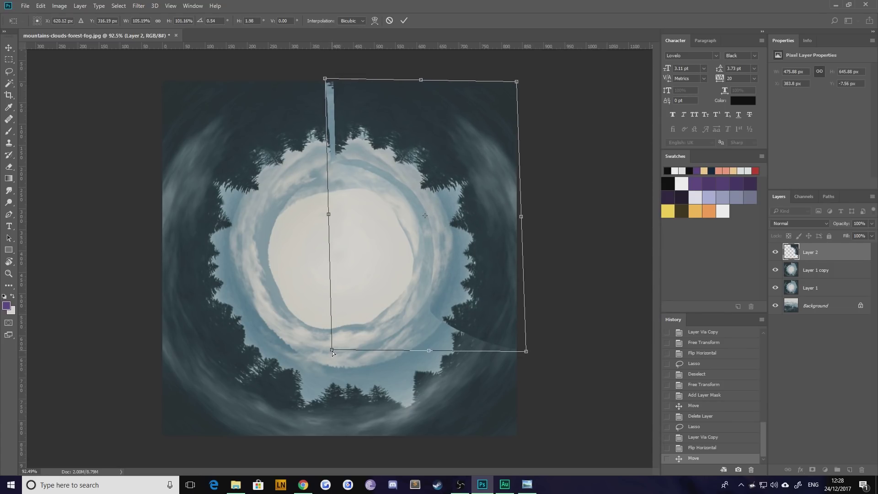
pyautogui.moveTo(333, 353); pyautogui.dragTo(337, 356)
pyautogui.press('Return')
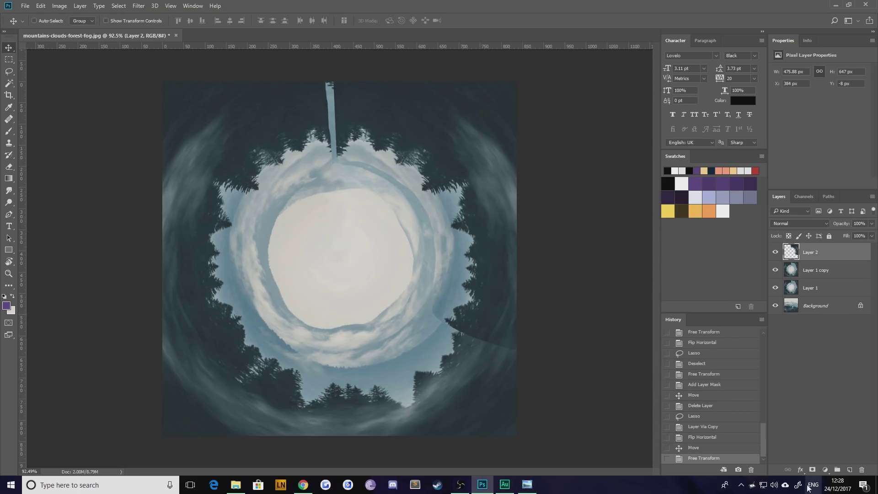
pyautogui.click(812, 470)
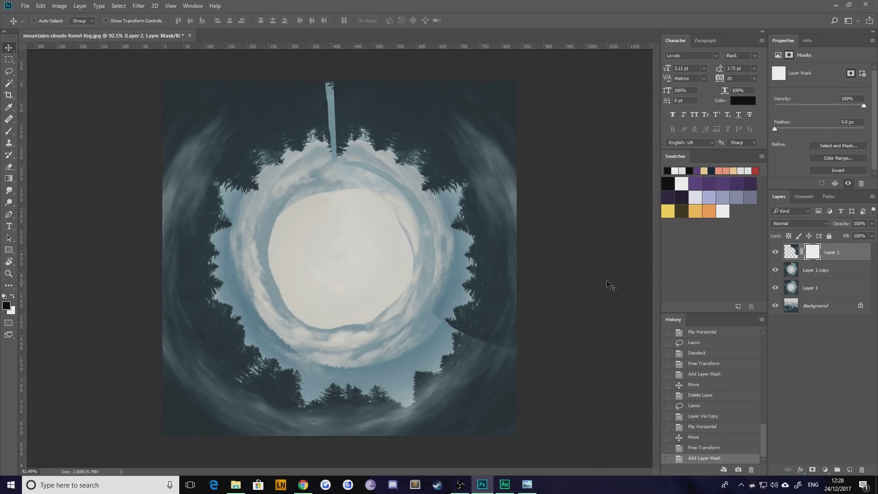
# Paint black on Layer 2's mask along the seam and over the pale vertical strip.
pyautogui.press('b')
pyautogui.scroll(5, 320, 245)
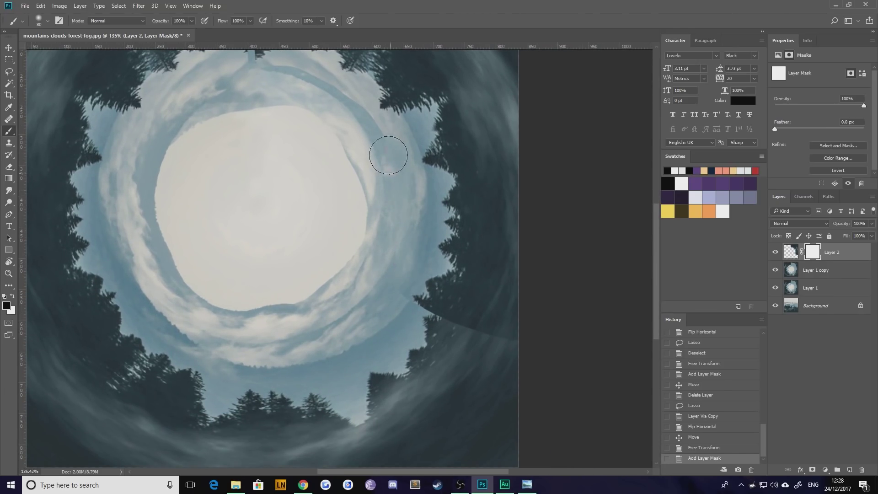
pyautogui.click(382, 138)
pyautogui.moveTo(382, 138)
pyautogui.mouseDown()
pyautogui.moveTo(355, 217)
pyautogui.moveTo(382, 330)
pyautogui.mouseUp()
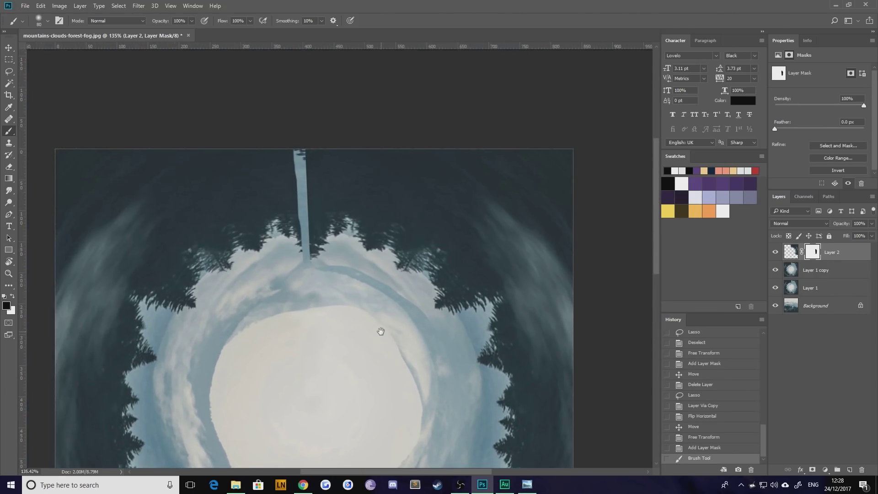
pyautogui.scroll(3, 418, 329)
pyautogui.press('[')
pyautogui.press('[')
pyautogui.press('[')
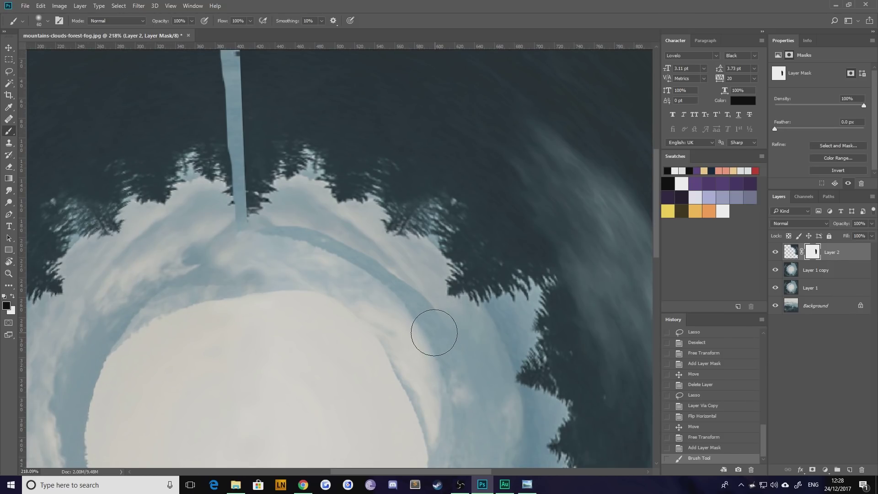
pyautogui.moveTo(435, 314)
pyautogui.mouseDown()
pyautogui.moveTo(385, 267)
pyautogui.moveTo(405, 291)
pyautogui.moveTo(362, 260)
pyautogui.moveTo(375, 269)
pyautogui.moveTo(352, 236)
pyautogui.moveTo(340, 247)
pyautogui.moveTo(292, 224)
pyautogui.moveTo(275, 231)
pyautogui.moveTo(303, 196)
pyautogui.moveTo(331, 224)
pyautogui.moveTo(360, 229)
pyautogui.moveTo(271, 253)
pyautogui.moveTo(235, 225)
pyautogui.moveTo(227, 238)
pyautogui.moveTo(220, 211)
pyautogui.moveTo(230, 215)
pyautogui.moveTo(233, 201)
pyautogui.moveTo(228, 133)
pyautogui.moveTo(227, 276)
pyautogui.mouseUp()
pyautogui.moveTo(252, 231)
pyautogui.mouseDown()
pyautogui.moveTo(248, 201)
pyautogui.moveTo(250, 257)
pyautogui.moveTo(265, 249)
pyautogui.moveTo(252, 240)
pyautogui.moveTo(236, 247)
pyautogui.moveTo(264, 240)
pyautogui.mouseUp()
# Touch up the mask around the light strip, alternating black and white with a smaller brush.
pyautogui.scroll(5, 278, 233)
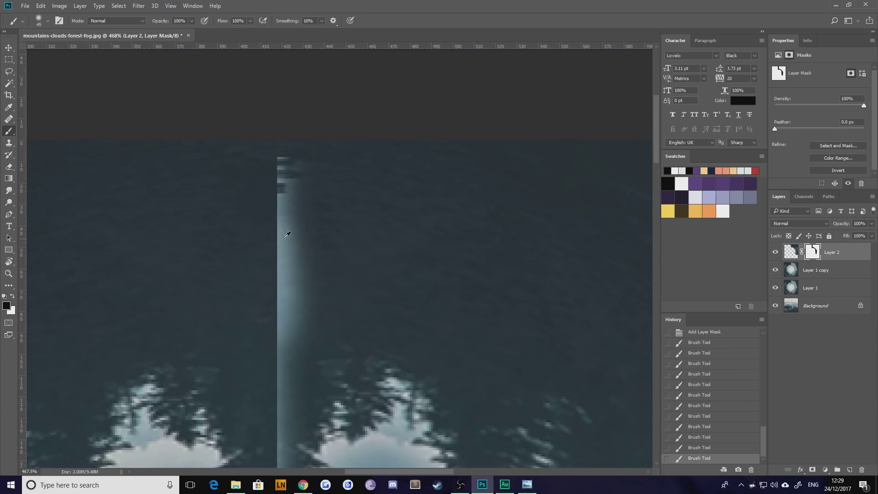
pyautogui.press('x')
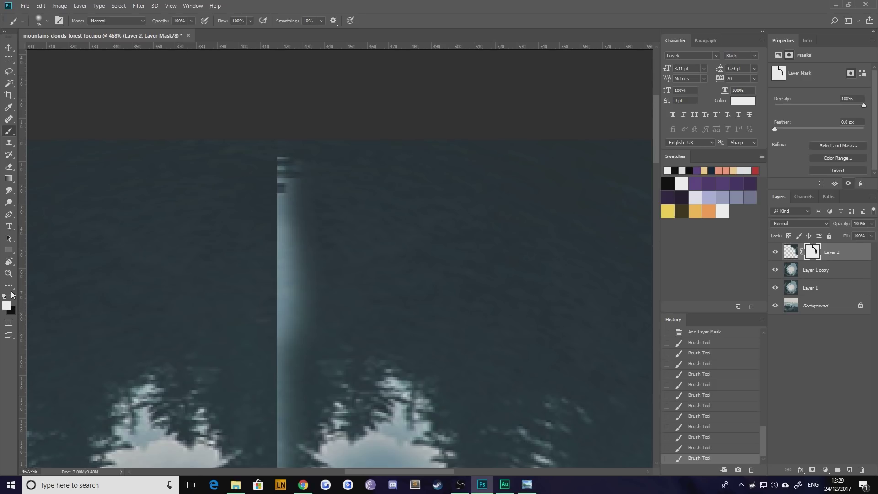
pyautogui.press('x')
pyautogui.press('x')
pyautogui.press('x')
pyautogui.press('x')
pyautogui.press('x')
pyautogui.moveTo(287, 227); pyautogui.dragTo(311, 229)
pyautogui.press('x')
pyautogui.moveTo(333, 308)
pyautogui.mouseDown()
pyautogui.moveTo(351, 184)
pyautogui.moveTo(354, 221)
pyautogui.moveTo(329, 202)
pyautogui.moveTo(309, 223)
pyautogui.mouseUp()
pyautogui.press('x')
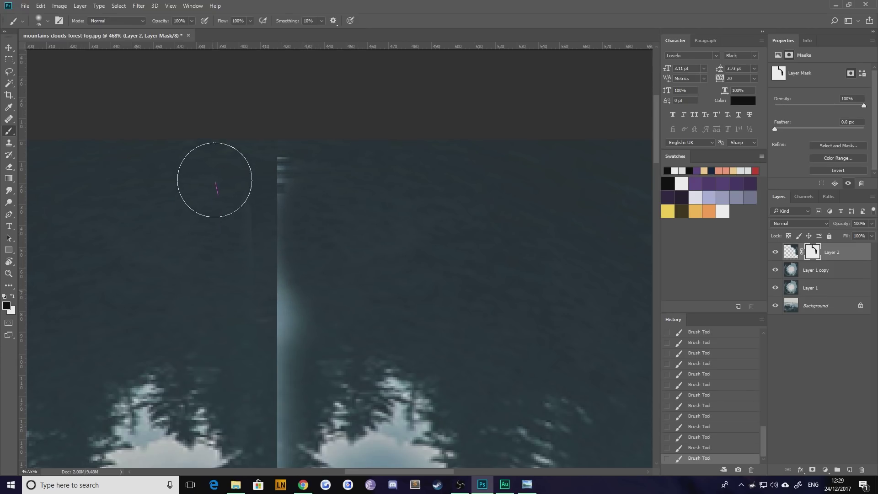
pyautogui.press('[')
pyautogui.press('[')
pyautogui.press('[')
pyautogui.moveTo(278, 177)
pyautogui.mouseDown()
pyautogui.moveTo(279, 163)
pyautogui.moveTo(296, 192)
pyautogui.moveTo(281, 240)
pyautogui.moveTo(284, 282)
pyautogui.moveTo(294, 265)
pyautogui.moveTo(286, 345)
pyautogui.moveTo(252, 294)
pyautogui.mouseUp()
pyautogui.press('x')
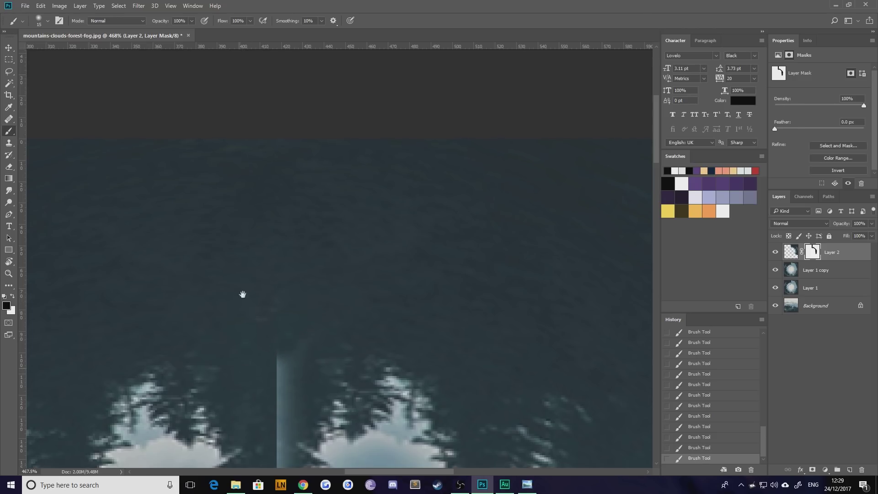
pyautogui.scroll(-3, 241, 294)
# Mask out the light treetop strip around the drooping tree tip, toggling black and white.
pyautogui.moveTo(269, 228)
pyautogui.mouseDown()
pyautogui.moveTo(275, 206)
pyautogui.moveTo(273, 234)
pyautogui.moveTo(288, 195)
pyautogui.moveTo(270, 317)
pyautogui.mouseUp()
pyautogui.press('x')
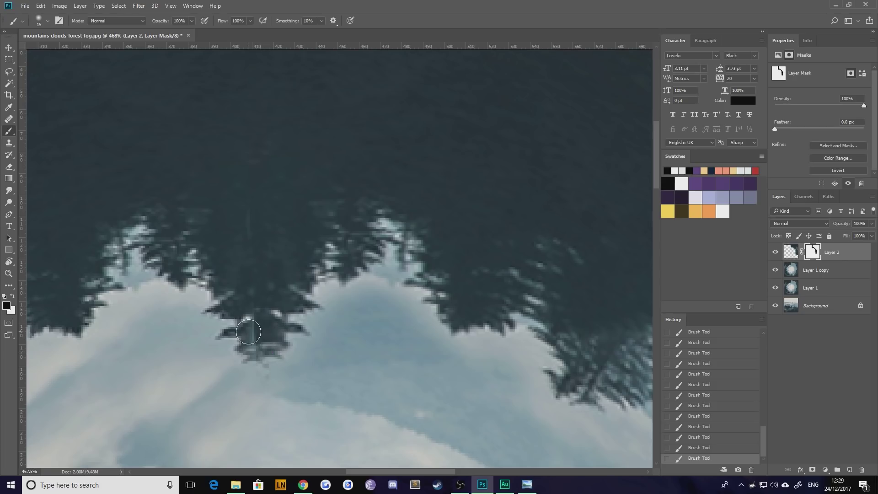
pyautogui.press('x')
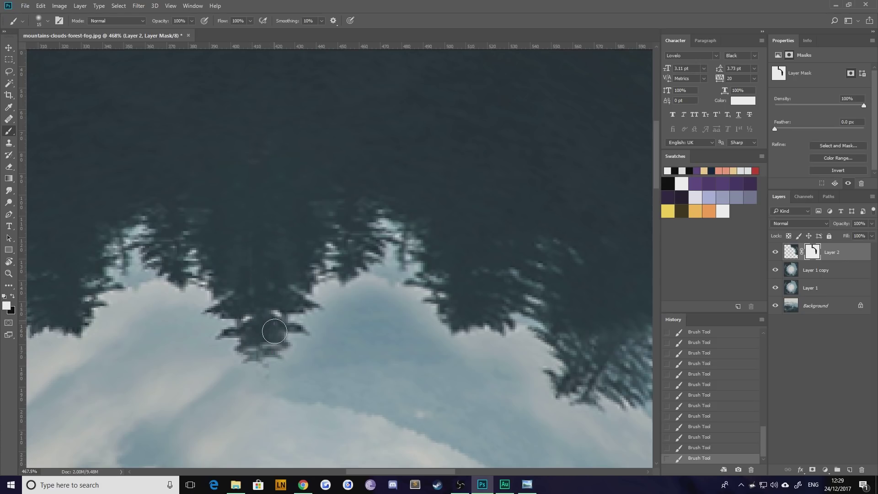
pyautogui.press('x')
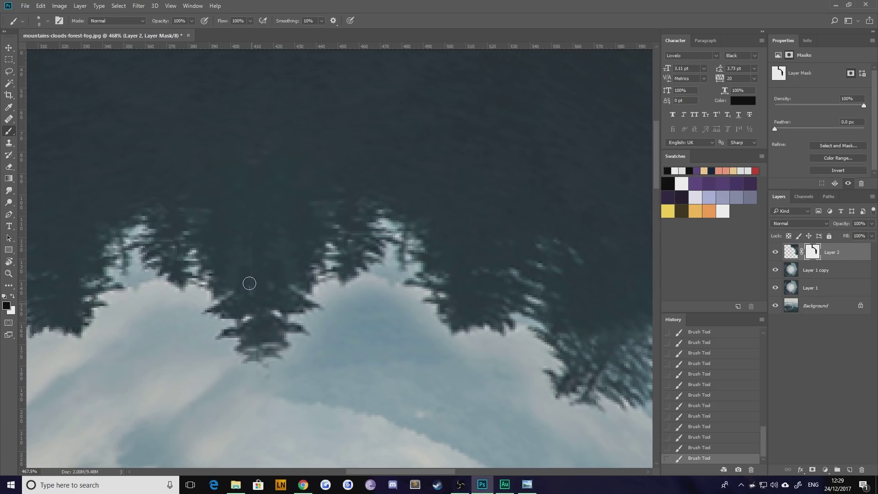
pyautogui.press('x')
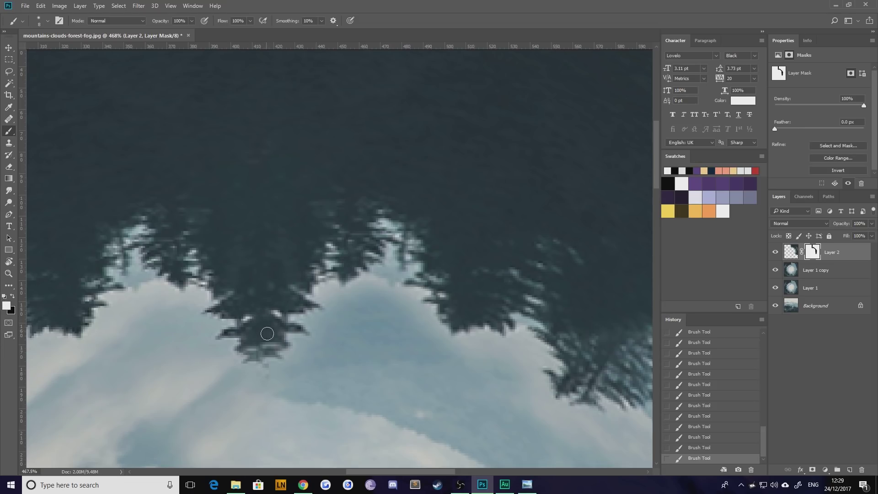
pyautogui.scroll(-10, 282, 309)
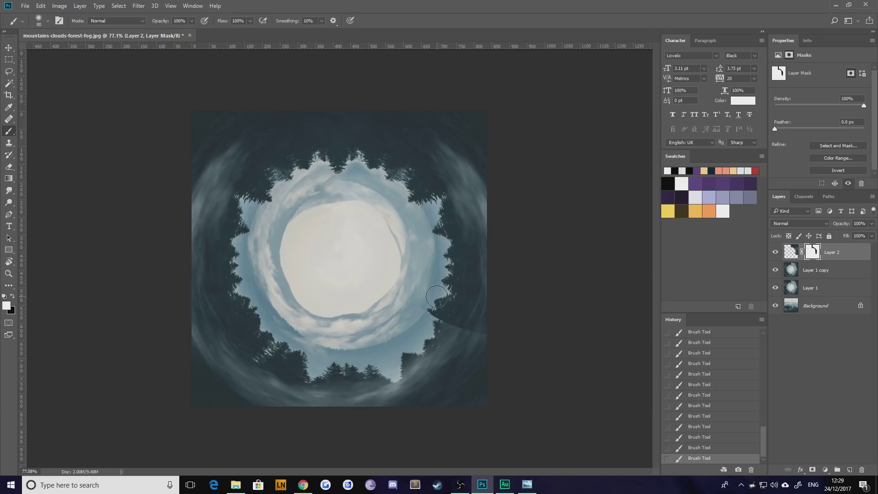
# Paint black on the mask over the hard dark seam on the vortex's right side.
pyautogui.scroll(5, 449, 325)
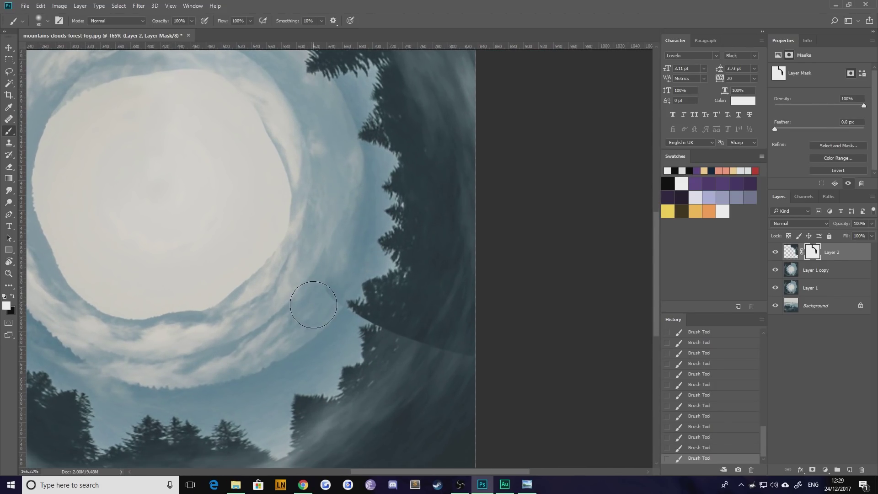
pyautogui.press('x')
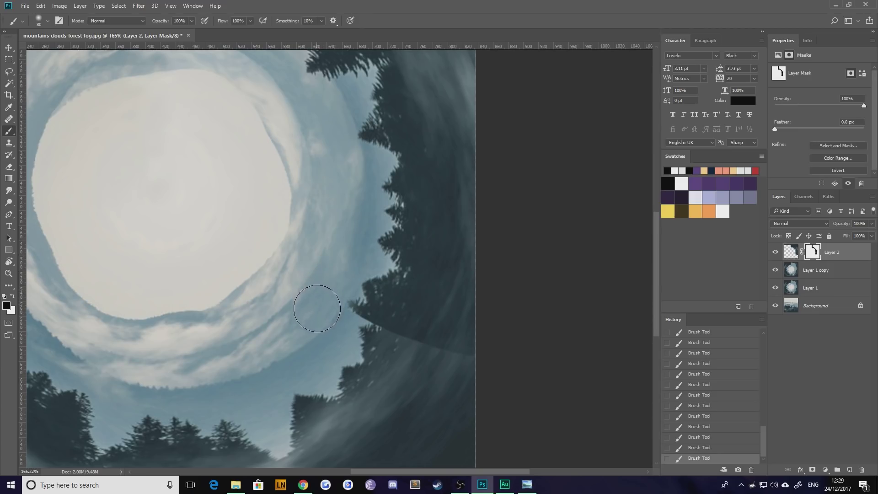
pyautogui.scroll(1, 394, 350)
pyautogui.moveTo(421, 362)
pyautogui.mouseDown()
pyautogui.moveTo(480, 373)
pyautogui.moveTo(473, 352)
pyautogui.moveTo(444, 375)
pyautogui.moveTo(420, 356)
pyautogui.mouseUp()
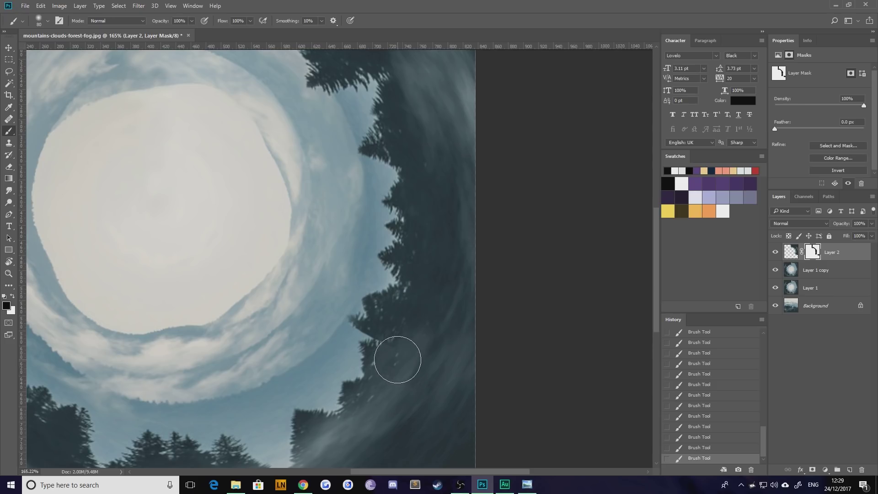
pyautogui.scroll(3, 398, 359)
pyautogui.scroll(2, 397, 357)
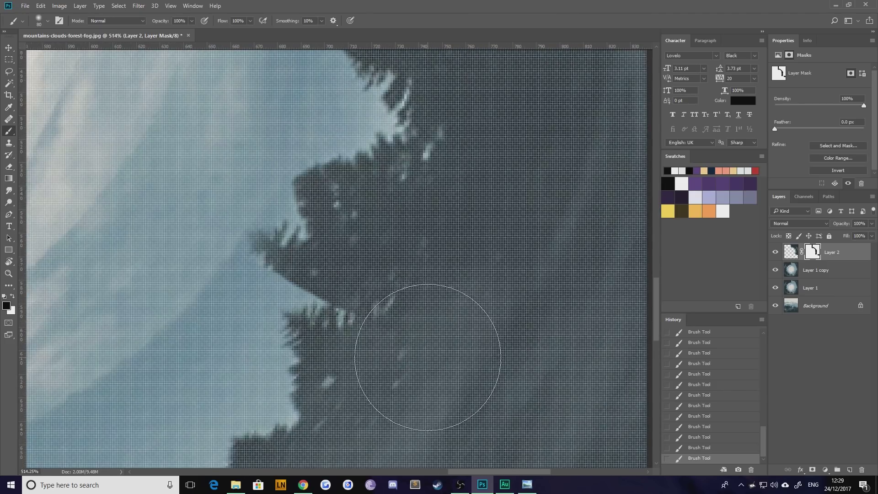
# Refine the spiky tree edge against the sky with a 30 px mask brush.
pyautogui.press('[')
pyautogui.press('[')
pyautogui.press('[')
pyautogui.press('[')
pyautogui.press('[')
pyautogui.moveTo(335, 310)
pyautogui.mouseDown()
pyautogui.moveTo(320, 327)
pyautogui.moveTo(299, 331)
pyautogui.mouseUp()
pyautogui.moveTo(258, 244)
pyautogui.mouseDown()
pyautogui.moveTo(311, 265)
pyautogui.moveTo(305, 311)
pyautogui.mouseUp()
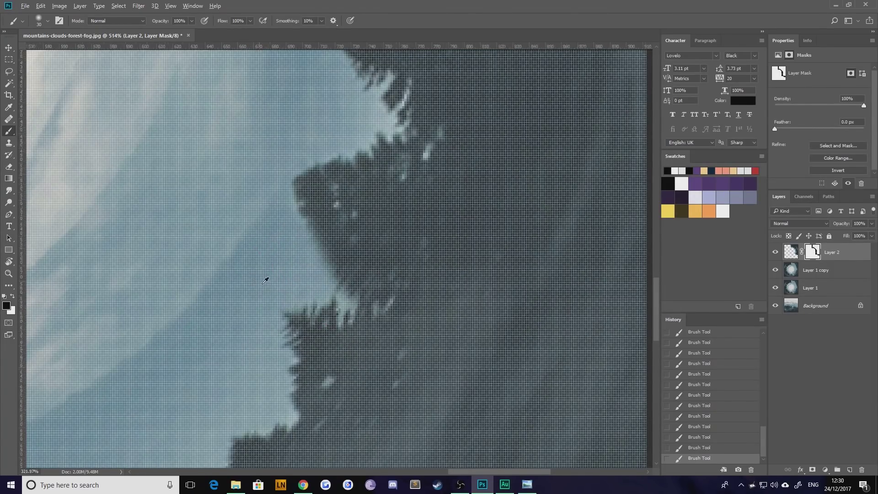
pyautogui.scroll(-3, 259, 271)
pyautogui.scroll(-4, 258, 270)
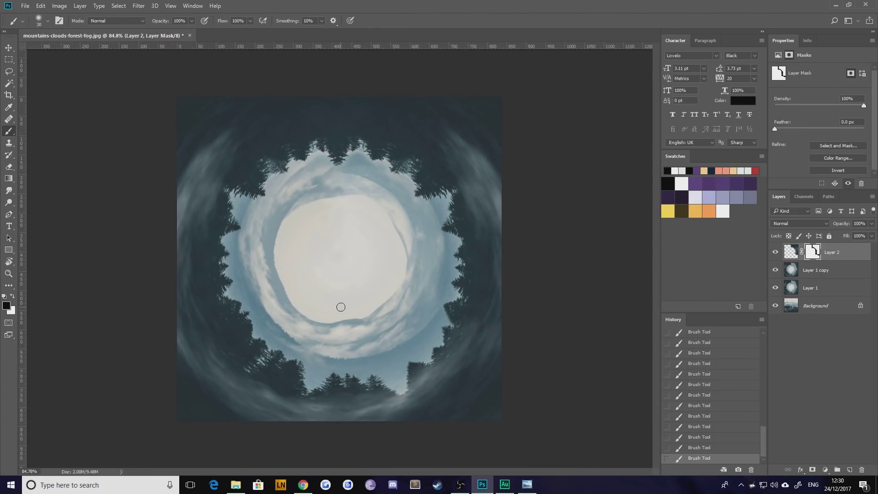
pyautogui.scroll(8, 496, 332)
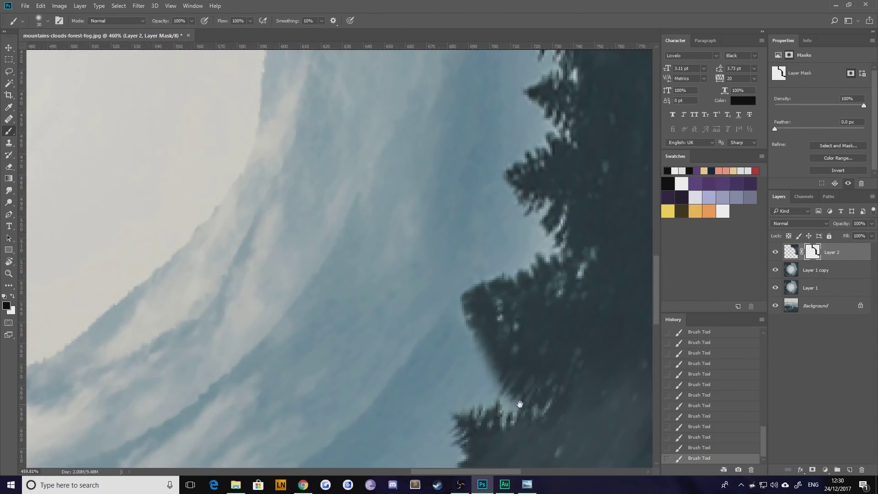
# Bring the right tree edge into view and pick the 200 px soft round brush, shrunk with [.
pyautogui.moveTo(506, 401); pyautogui.dragTo(400, 335)
pyautogui.click(48, 22)
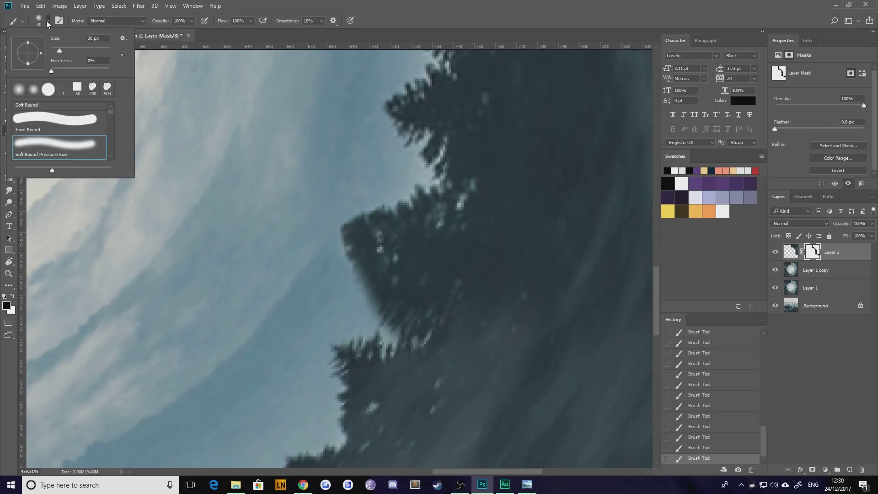
pyautogui.click(92, 89)
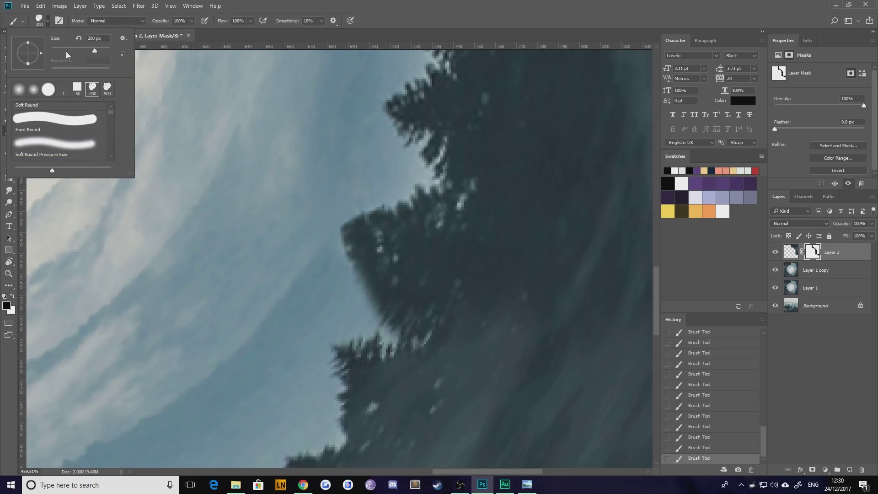
pyautogui.click(192, 206)
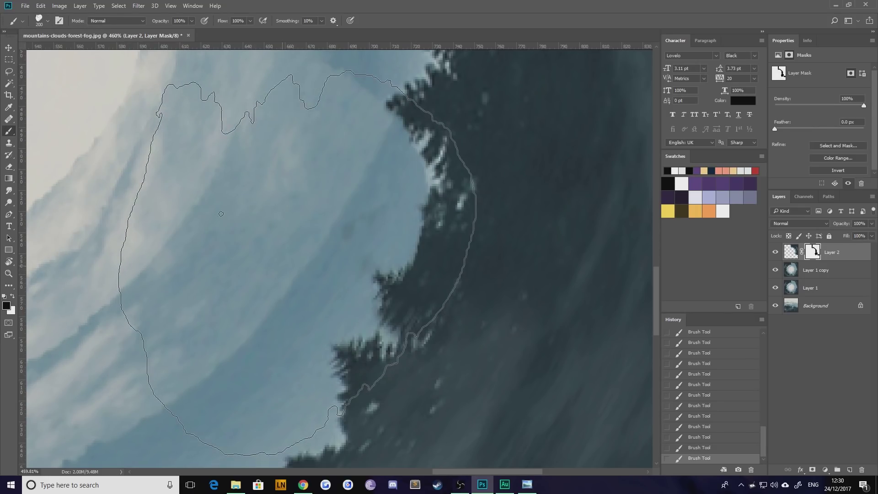
pyautogui.press('[')
pyautogui.press('[')
pyautogui.press('[')
pyautogui.press('[')
pyautogui.press('[')
pyautogui.press('[')
pyautogui.press('[')
pyautogui.press('[')
pyautogui.press('[')
pyautogui.press('[')
pyautogui.press('[')
pyautogui.press('[')
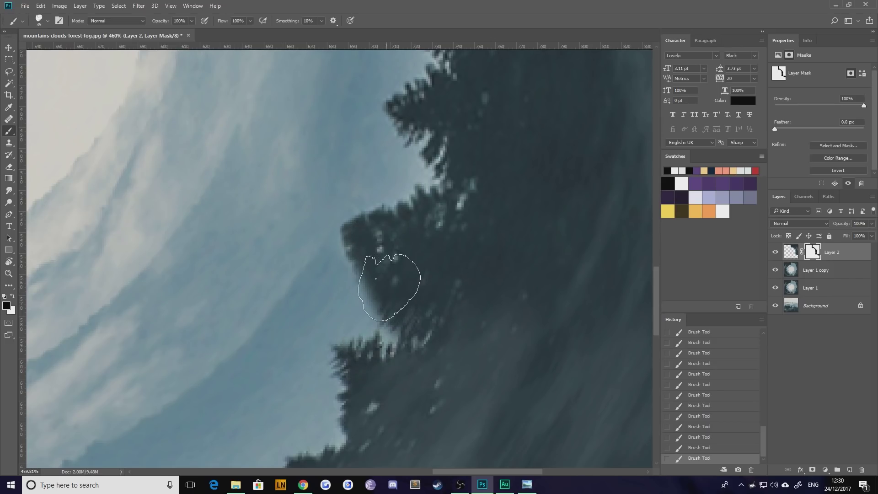
# Touch up Layer 2's mask at the tree edge, undoing one patch and brushing white.
pyautogui.click(379, 273)
pyautogui.press('[')
pyautogui.press('[')
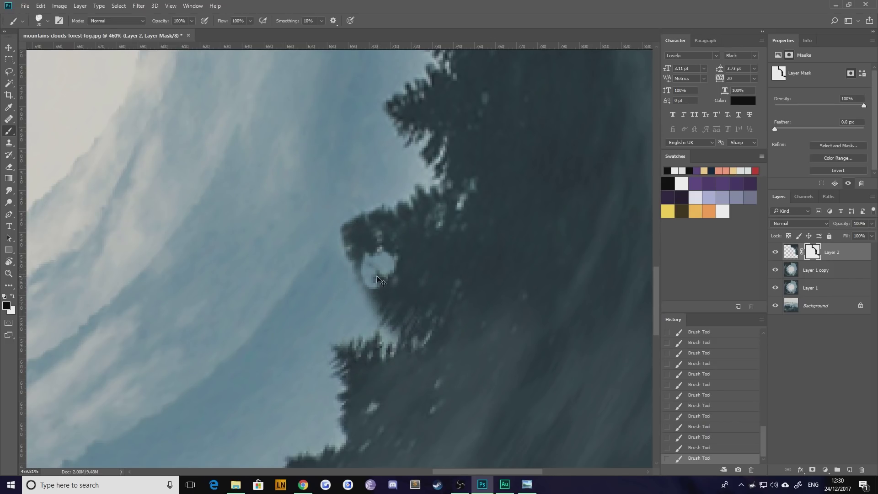
pyautogui.click(378, 277)
pyautogui.press('x')
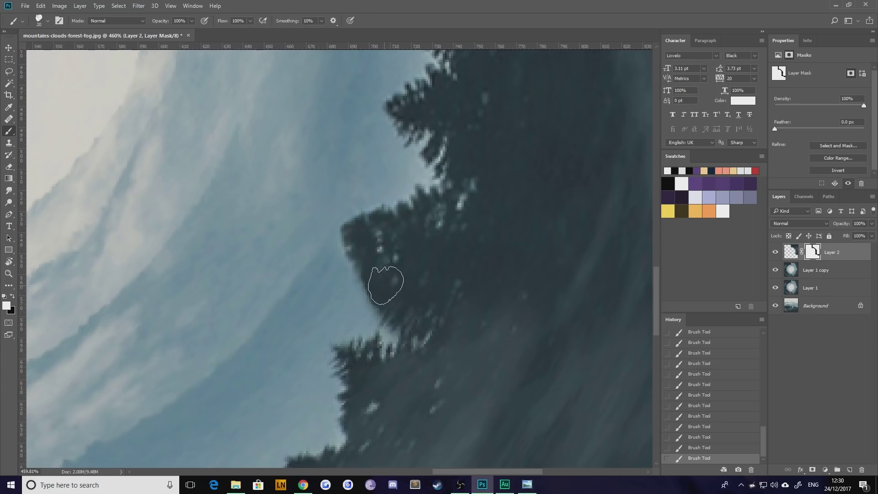
pyautogui.moveTo(378, 247); pyautogui.dragTo(372, 255)
pyautogui.scroll(-10, 231, 270)
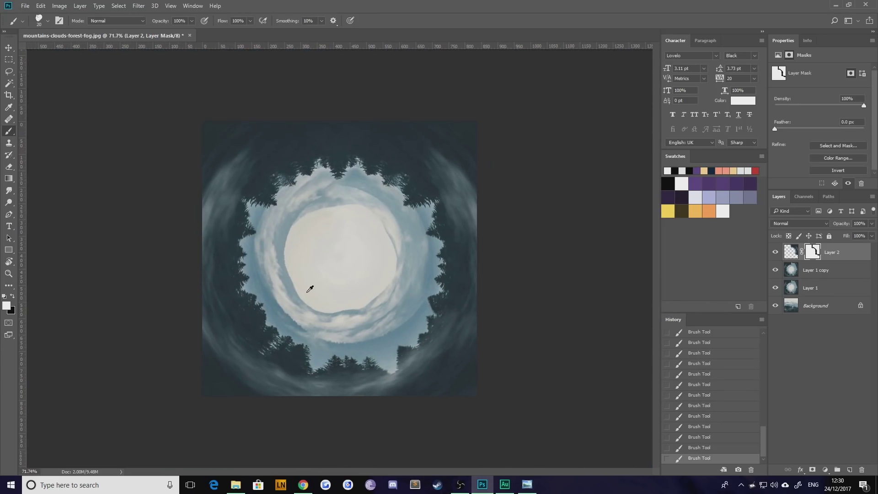
pyautogui.scroll(1, 346, 297)
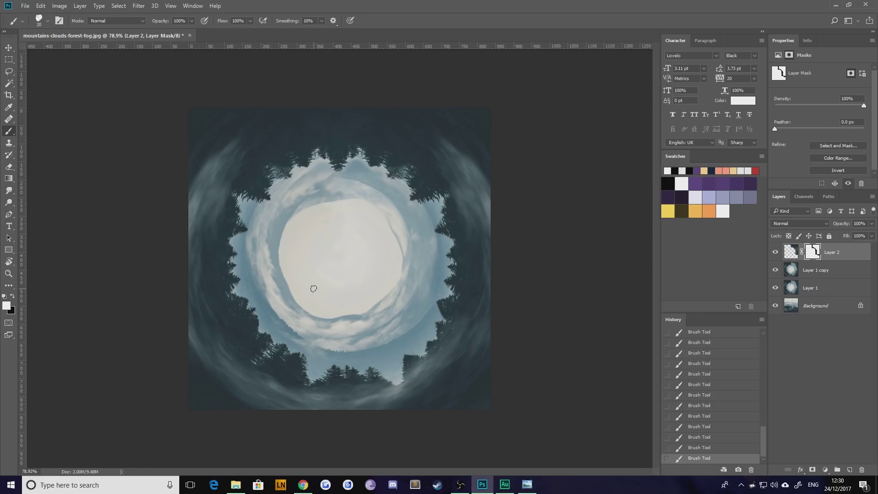
# Group Layer 2, Layer 1 copy and Layer 1, duplicate the group, and merge Group 1 copy.
pyautogui.click(8, 48)
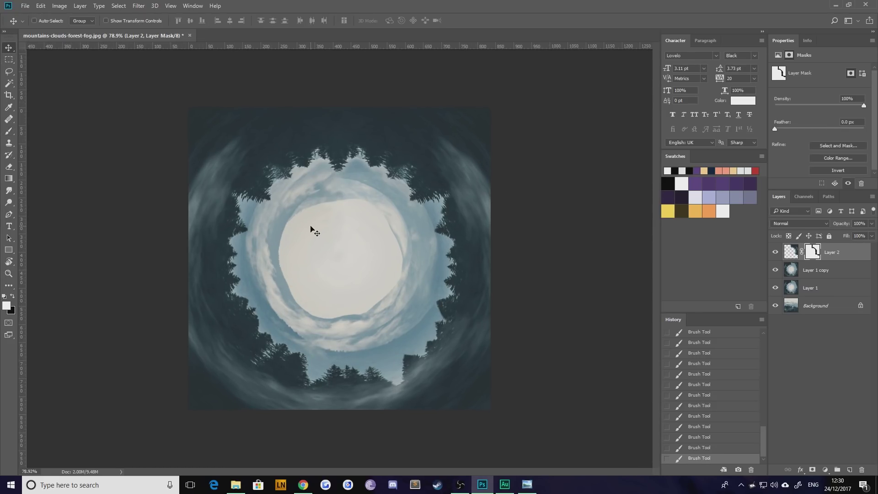
pyautogui.click(822, 305)
pyautogui.click(838, 260)
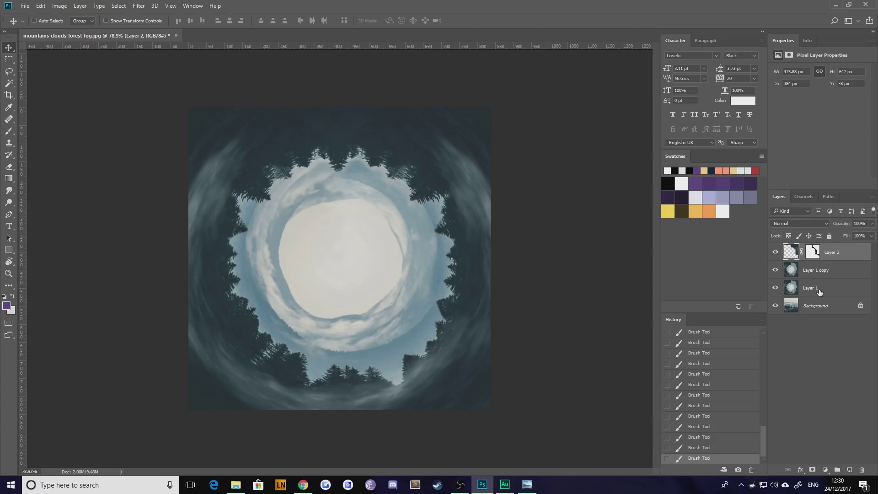
pyautogui.keyDown('shift'); pyautogui.click(820, 292); pyautogui.keyUp('shift')
pyautogui.click(837, 470)
pyautogui.hotkey('ctrl', 'j')
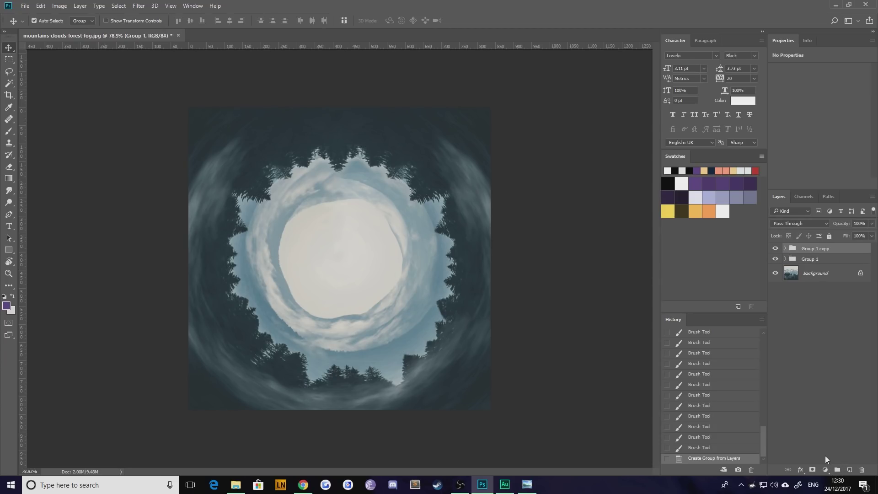
pyautogui.rightClick(811, 253)
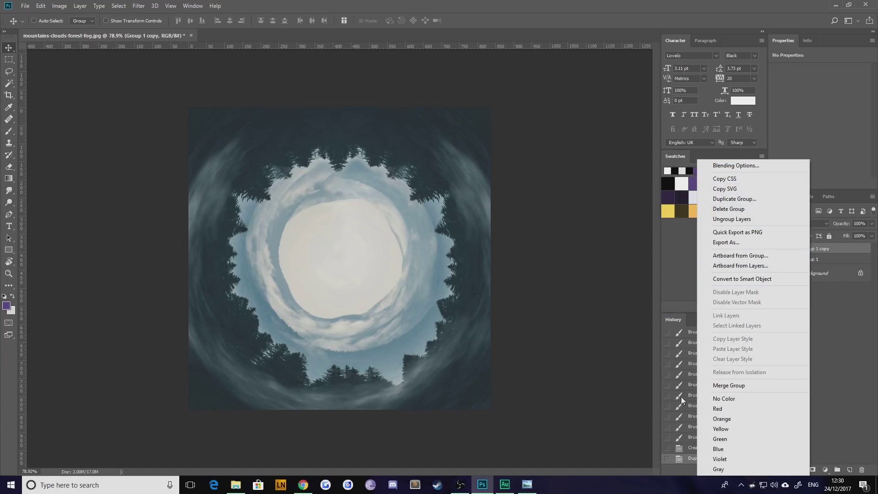
pyautogui.click(710, 386)
# Apply a Pinch distortion of 53% to the merged Group 1 copy.
pyautogui.click(79, 10)
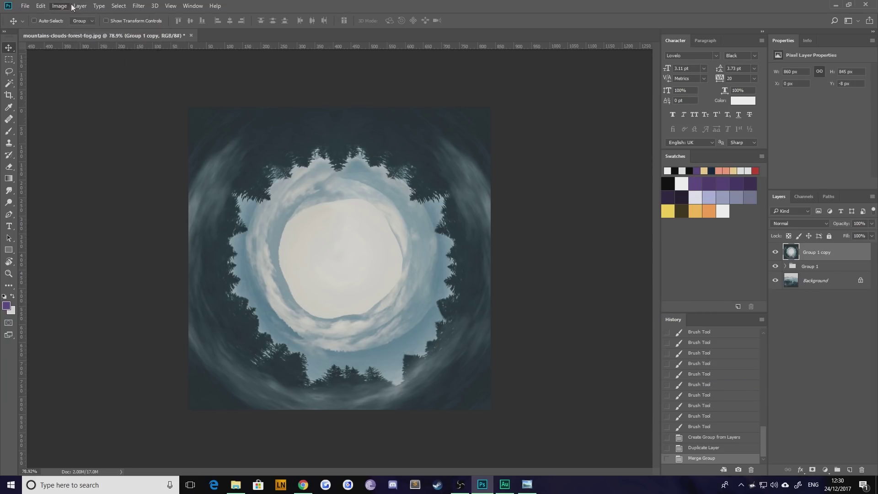
pyautogui.moveTo(179, 124)
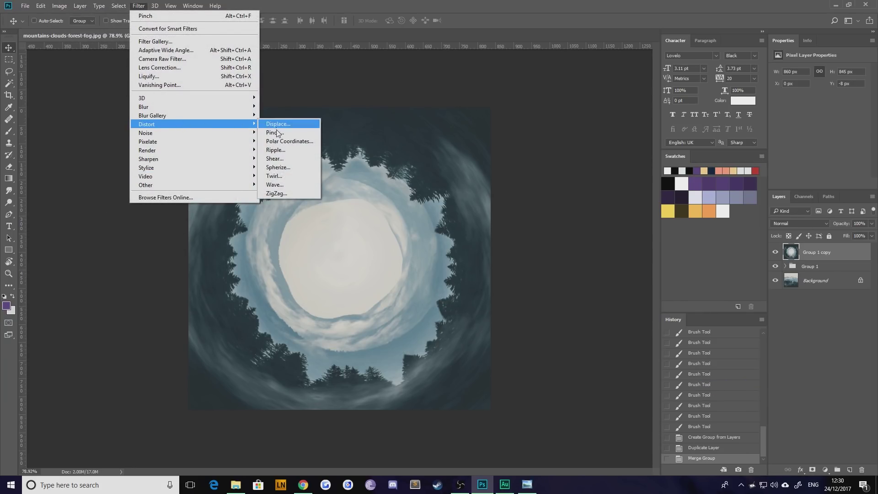
pyautogui.click(275, 133)
pyautogui.click(626, 217)
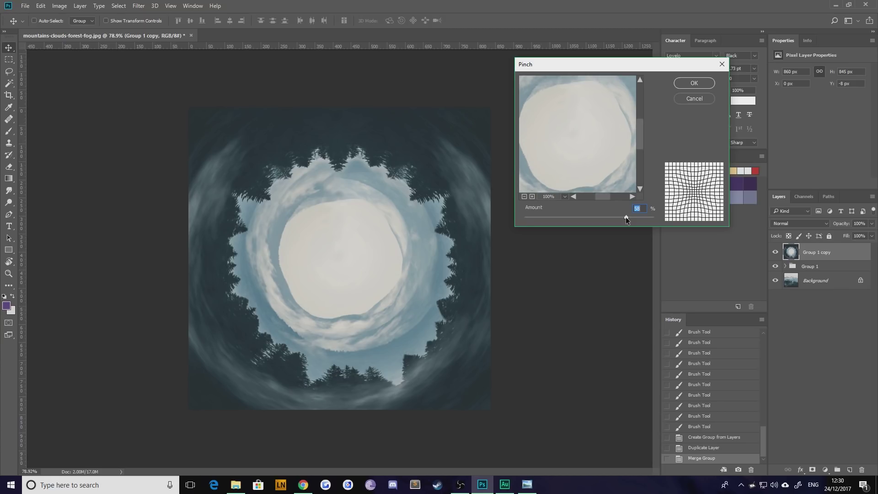
pyautogui.click(525, 196)
pyautogui.click(525, 197)
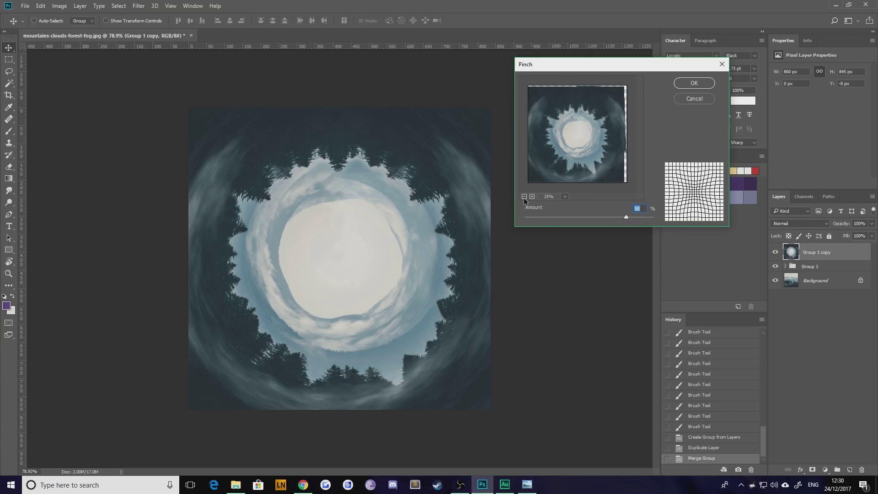
pyautogui.click(622, 218)
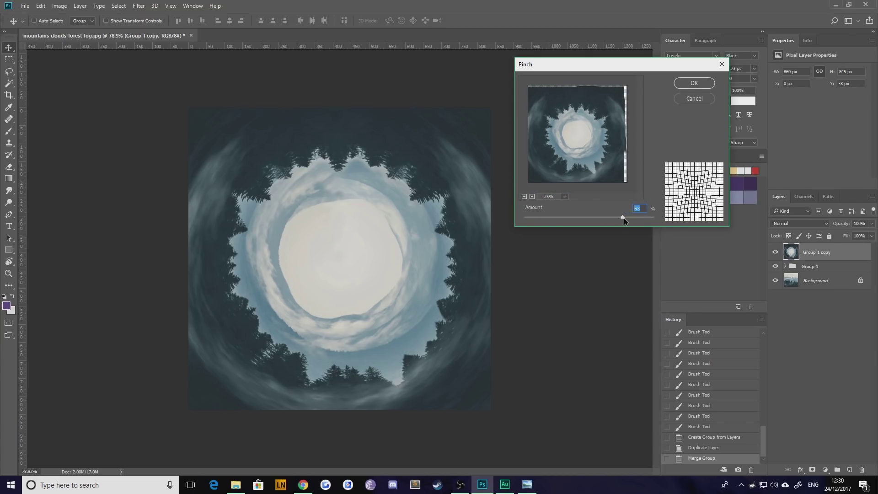
pyautogui.click(693, 84)
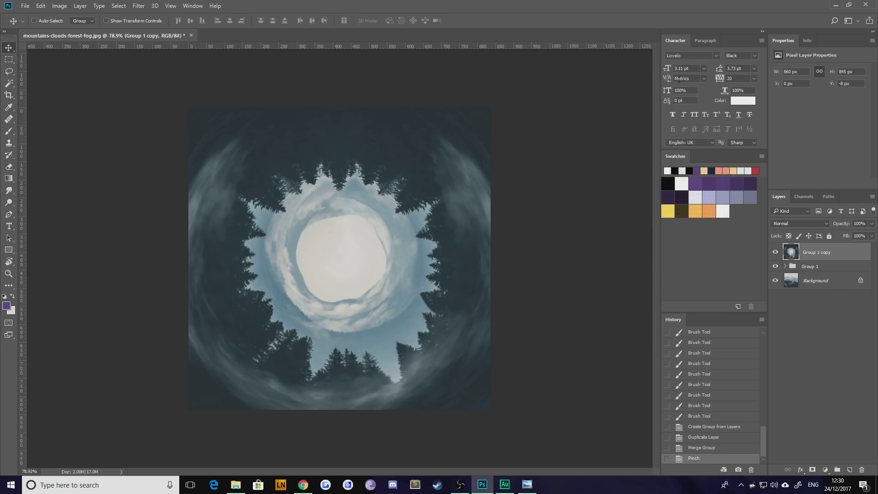